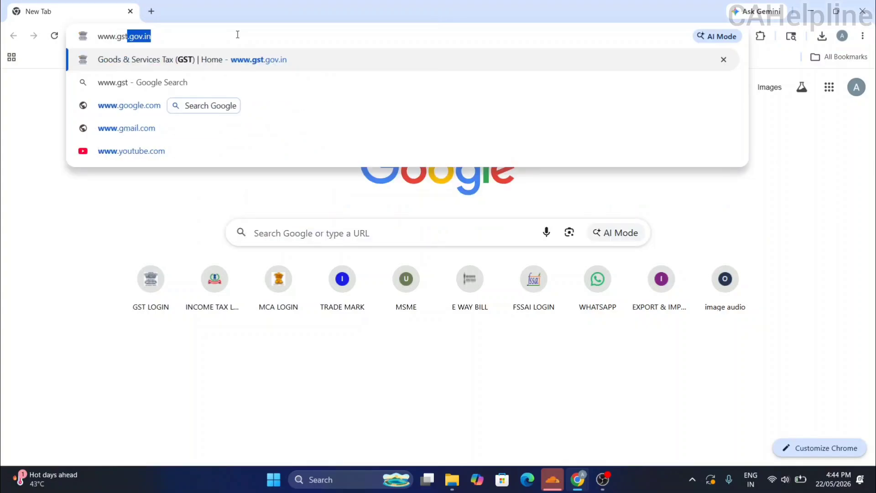
Load the GST portal home page at gst.gov.in in Chrome.
{"action": "type", "text": "v"}
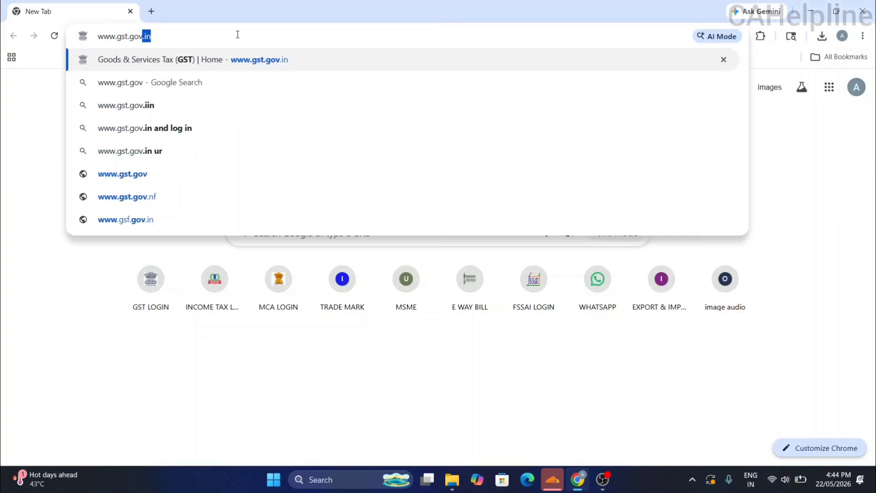
{"action": "type", "text": ".in"}
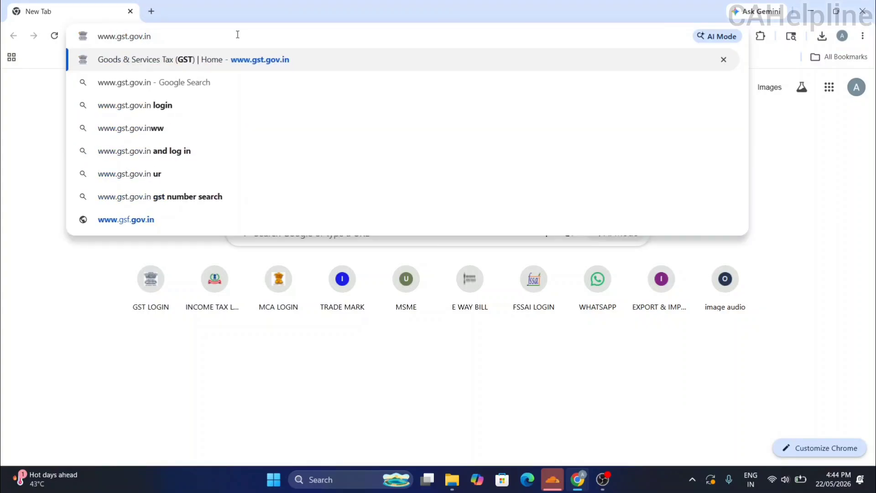
{"action": "key", "text": "Return"}
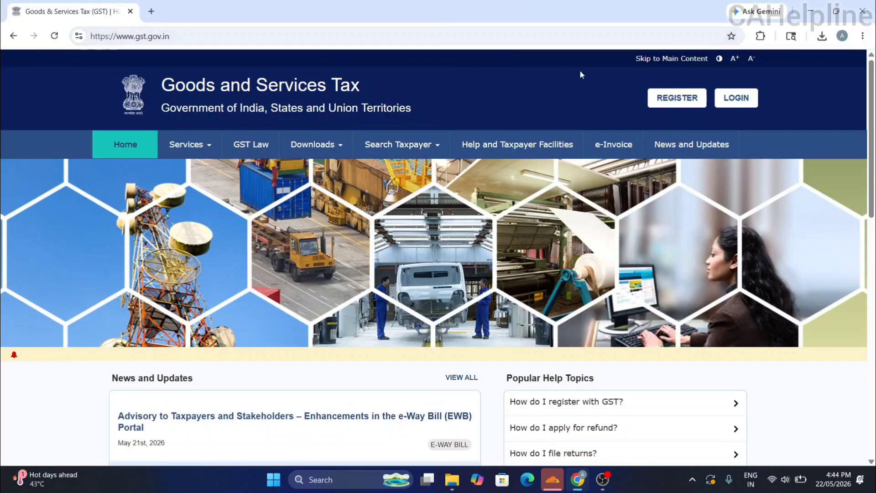
Start a new GST registration and set 'I am a' to Taxpayer.
{"action": "left_click_drag", "start_coordinate": [875, 84], "coordinate": [875, 90]}
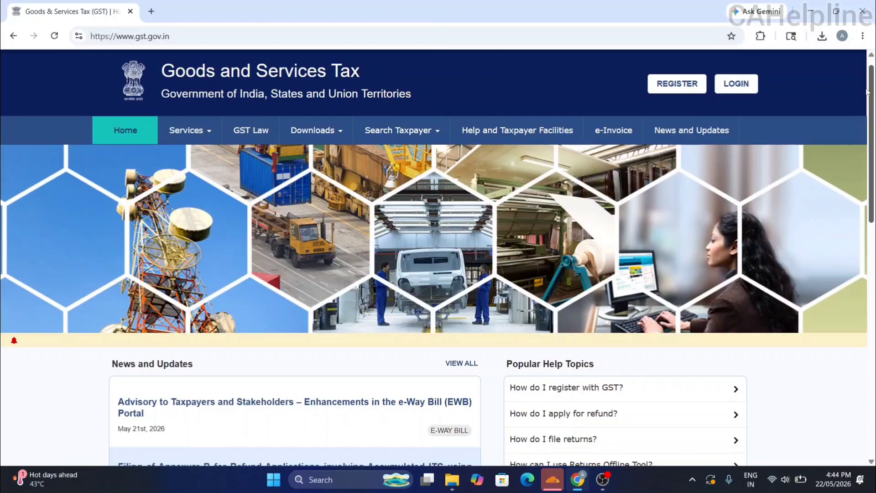
{"action": "left_click", "coordinate": [672, 92]}
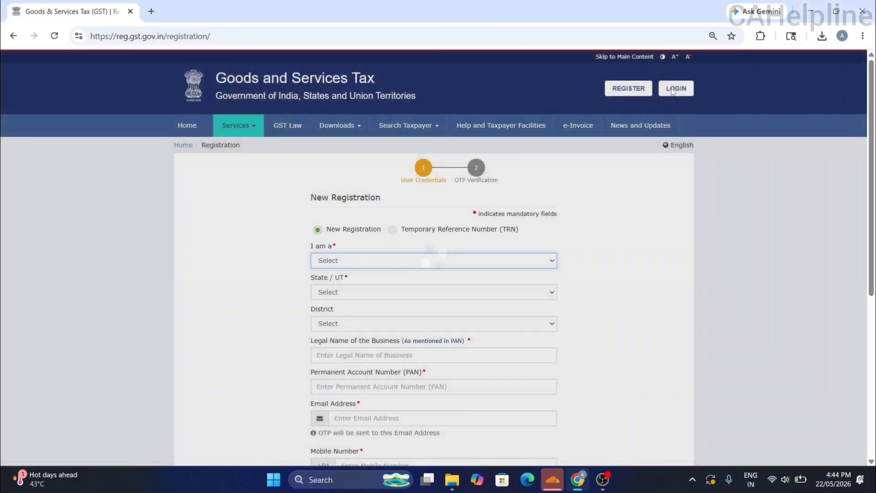
{"action": "scroll", "coordinate": [870, 115], "scroll_direction": "down", "scroll_amount": 2}
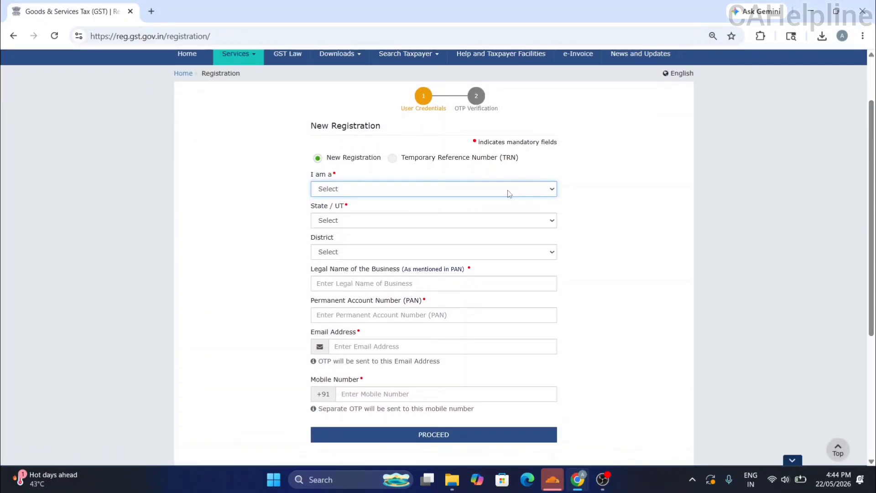
{"action": "left_click", "coordinate": [509, 189]}
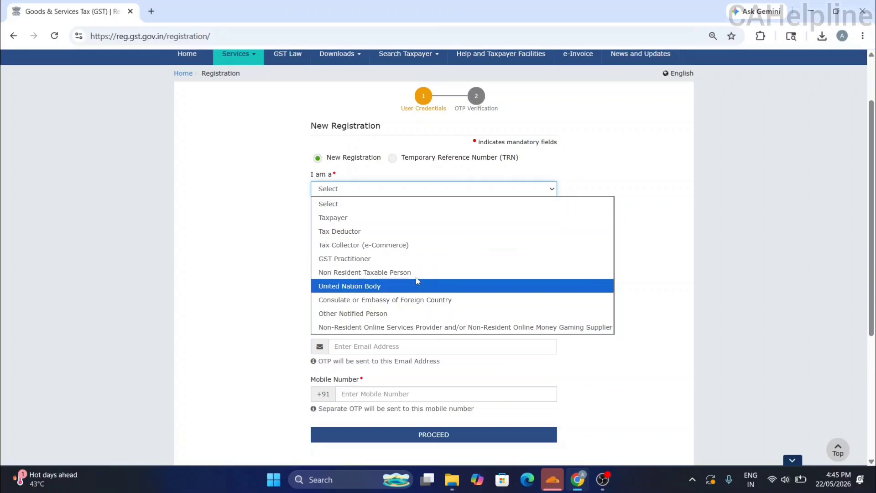
{"action": "left_click", "coordinate": [372, 217]}
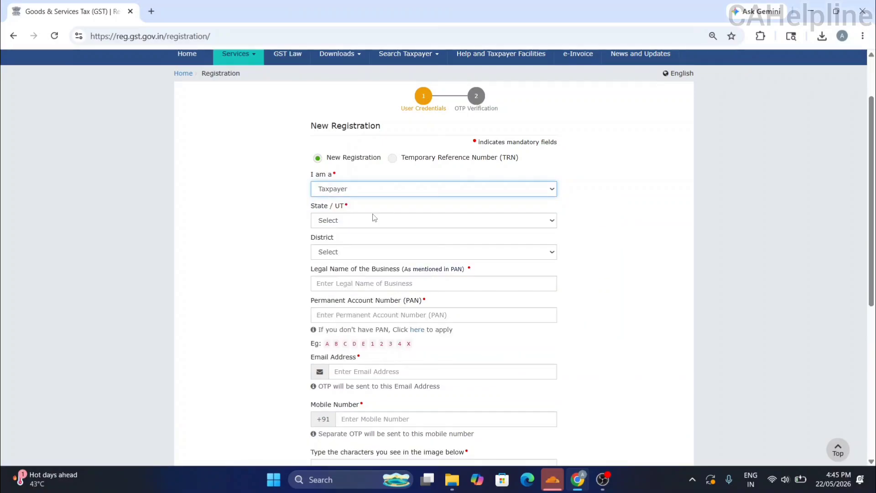
Set State / UT to Uttar Pradesh and District to Ghaziabad.
{"action": "left_click", "coordinate": [407, 226]}
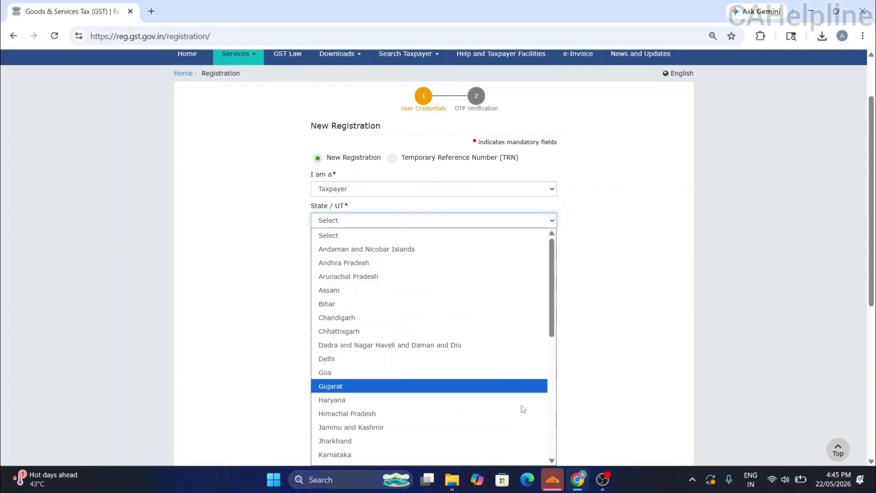
{"action": "left_click_drag", "start_coordinate": [553, 294], "coordinate": [546, 413]}
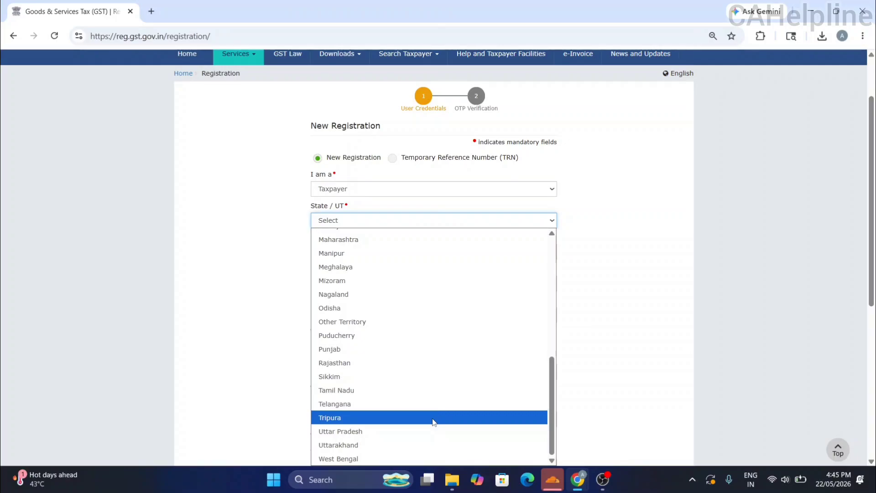
{"action": "left_click", "coordinate": [397, 431]}
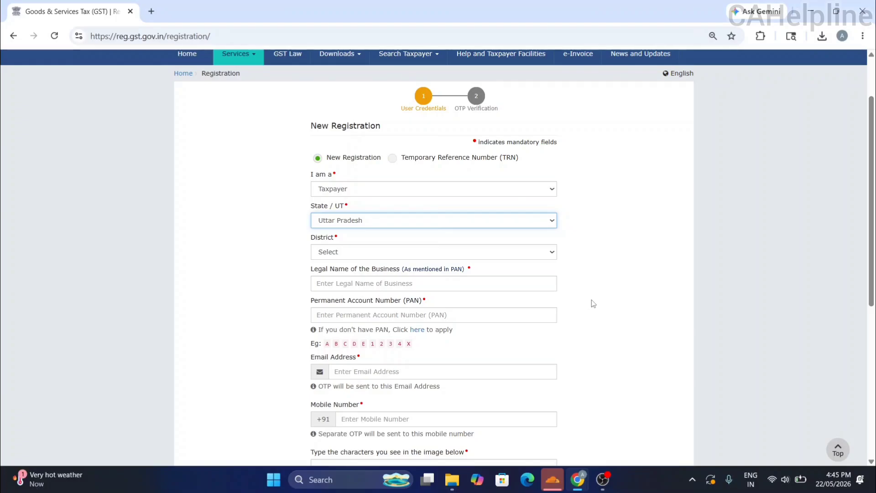
{"action": "left_click", "coordinate": [519, 255]}
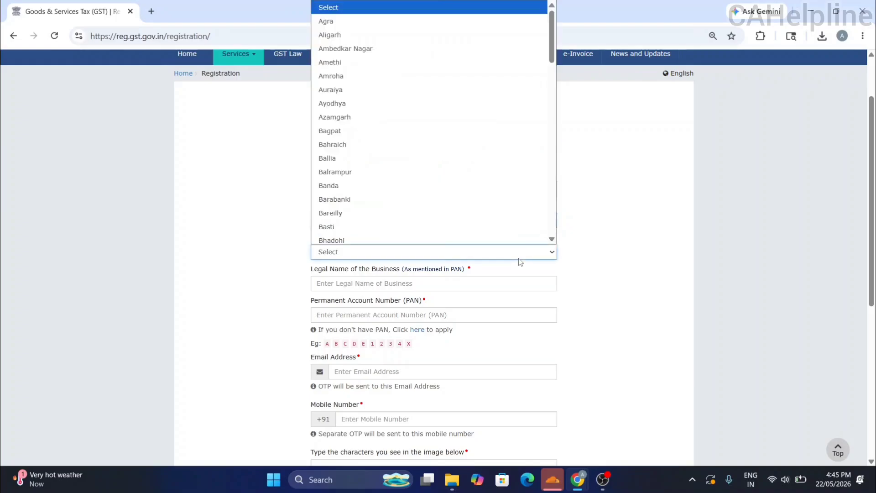
{"action": "key", "text": "g"}
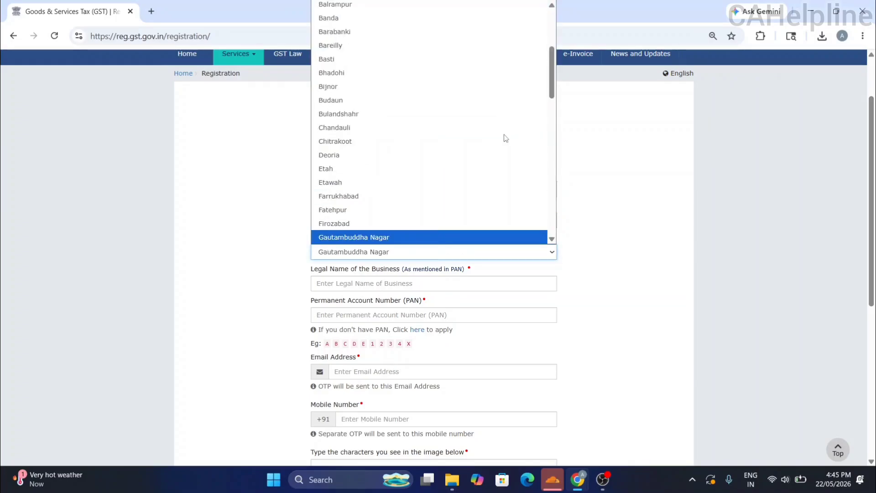
{"action": "key", "text": "Down"}
{"action": "key", "text": "Down"}
{"action": "key", "text": "Up"}
{"action": "key", "text": "Return"}
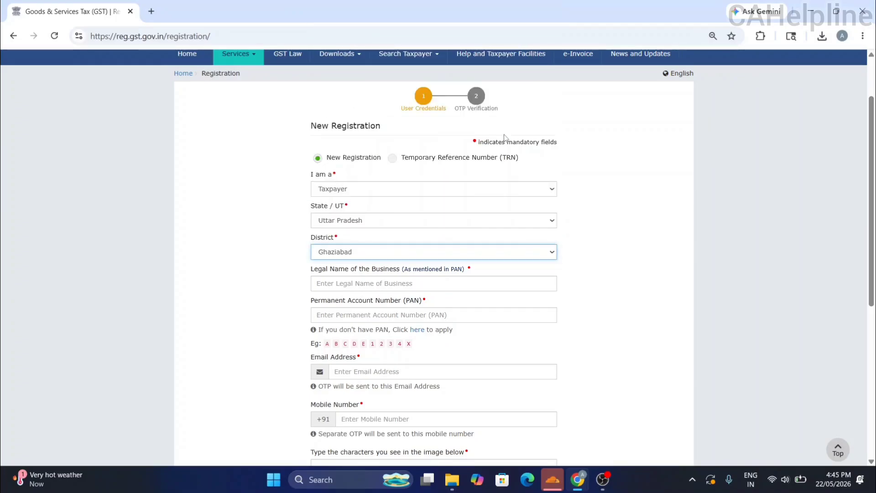
{"action": "left_click", "coordinate": [359, 277]}
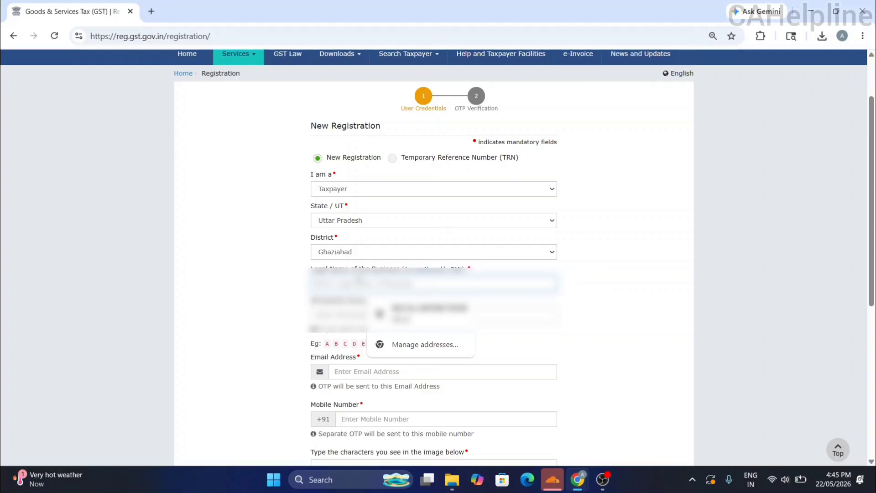
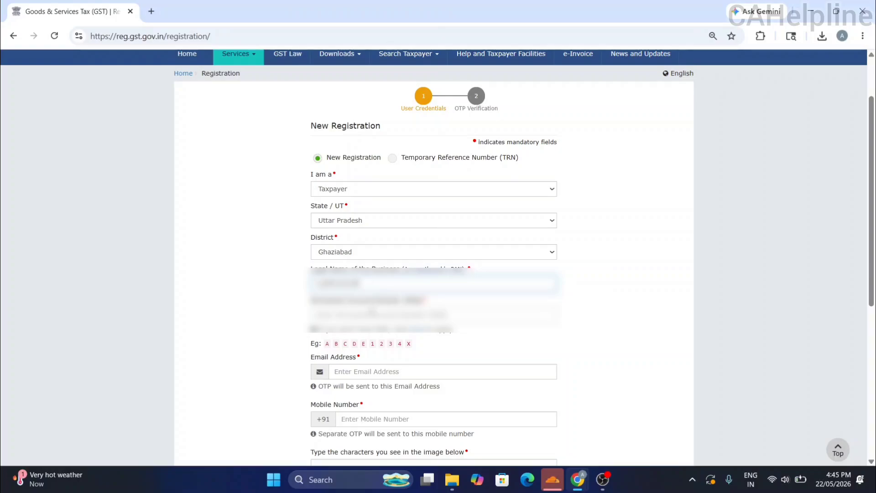
Fill in the applicant's legal name and PAN fields.
{"action": "left_click_drag", "start_coordinate": [372, 284], "coordinate": [286, 291]}
{"action": "key", "text": "ctrl+x"}
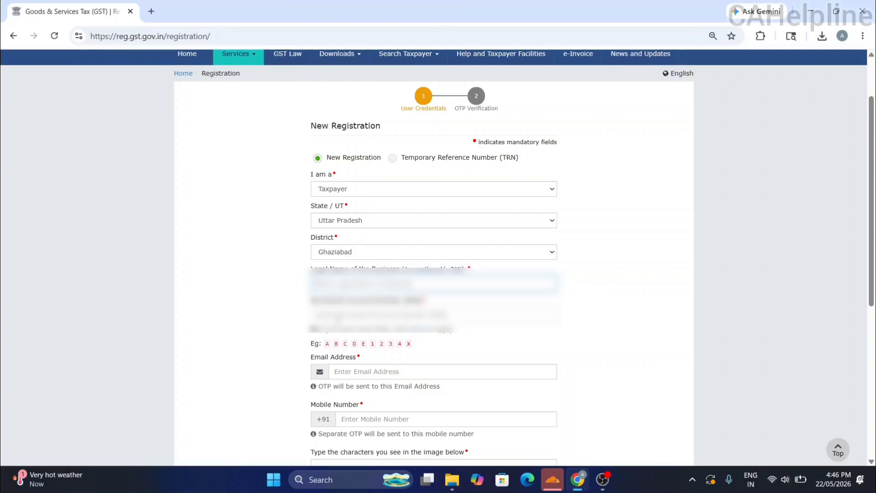
{"action": "left_click", "coordinate": [339, 317]}
{"action": "key", "text": "ctrl+v"}
{"action": "left_click", "coordinate": [354, 284]}
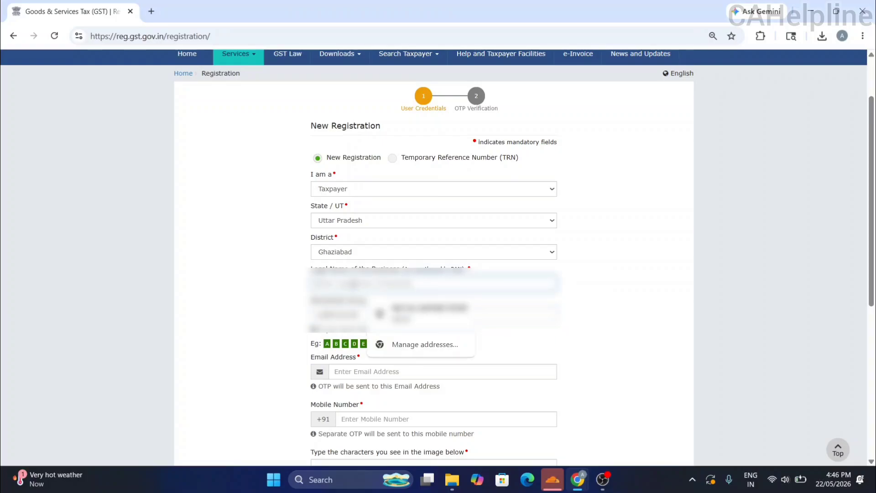
{"action": "key", "text": "ctrl+v"}
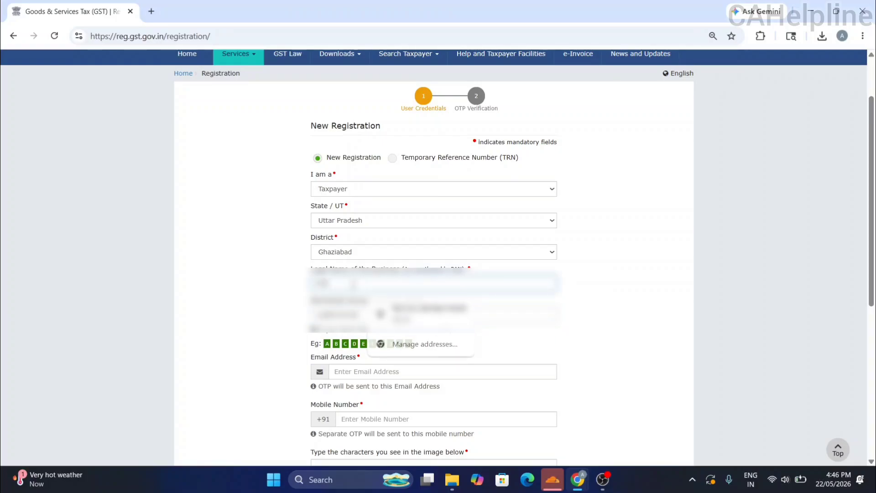
Enter the applicant's e-mail address and mobile number.
{"action": "left_click", "coordinate": [459, 374]}
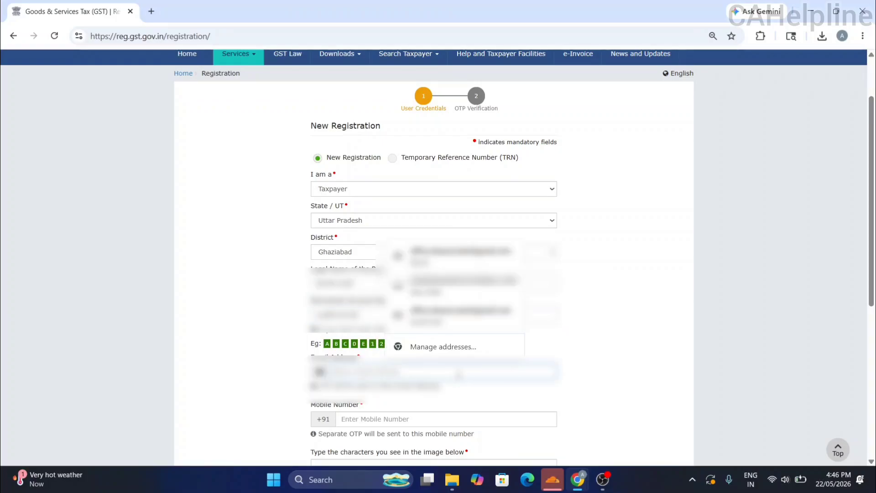
{"action": "type", "text": "office"}
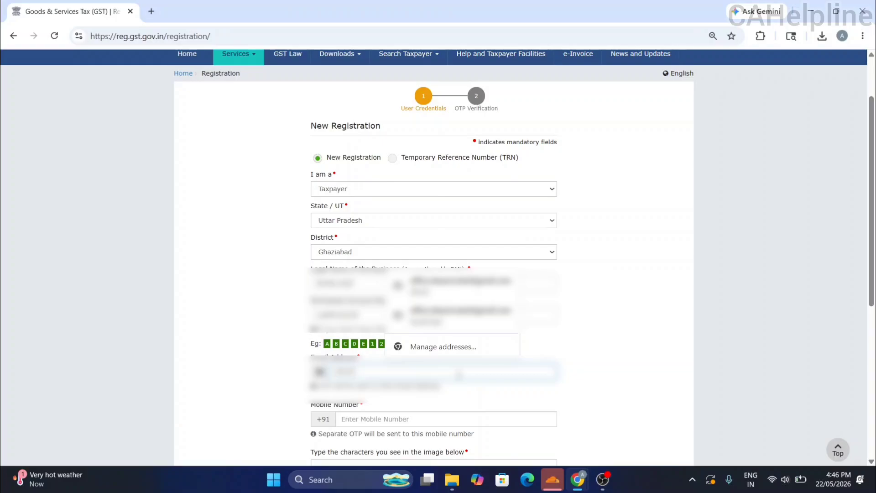
{"action": "type", "text": "....."}
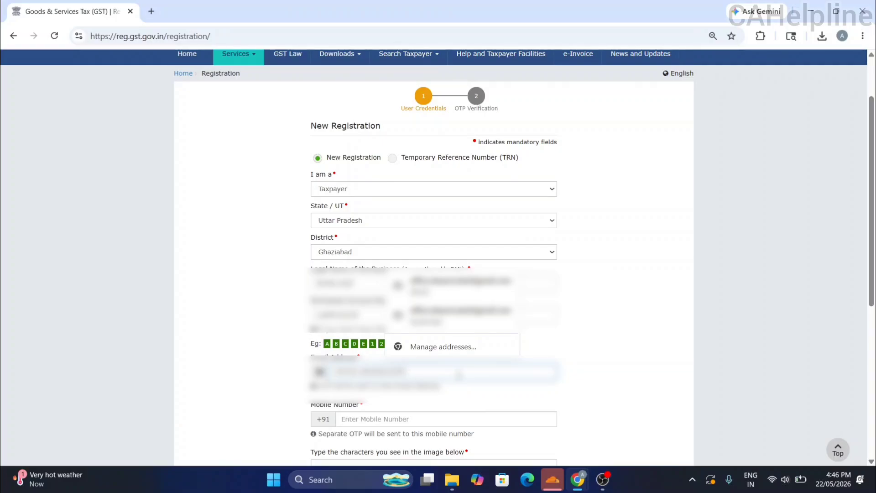
{"action": "type", "text": ".........."}
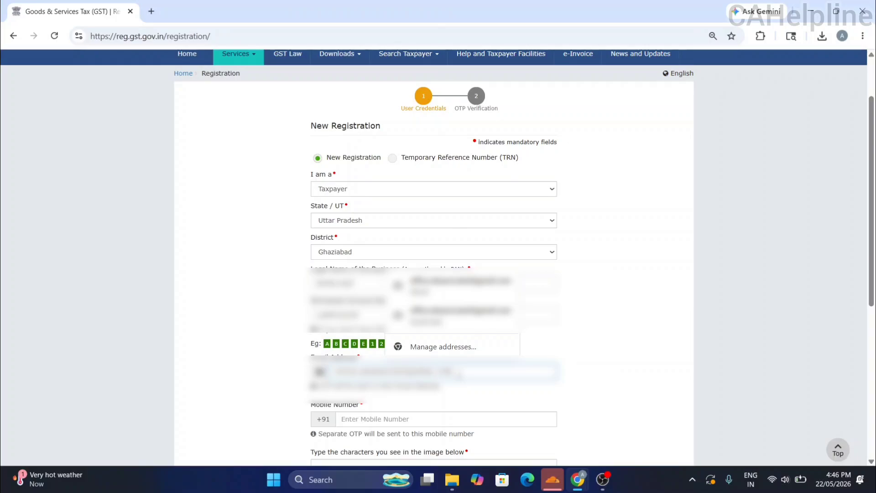
{"action": "left_click", "coordinate": [409, 419]}
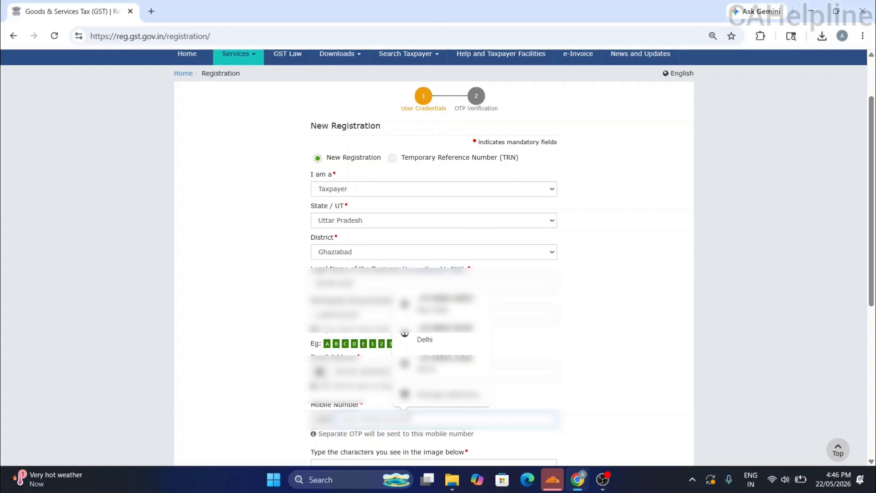
{"action": "type", "text": "...."}
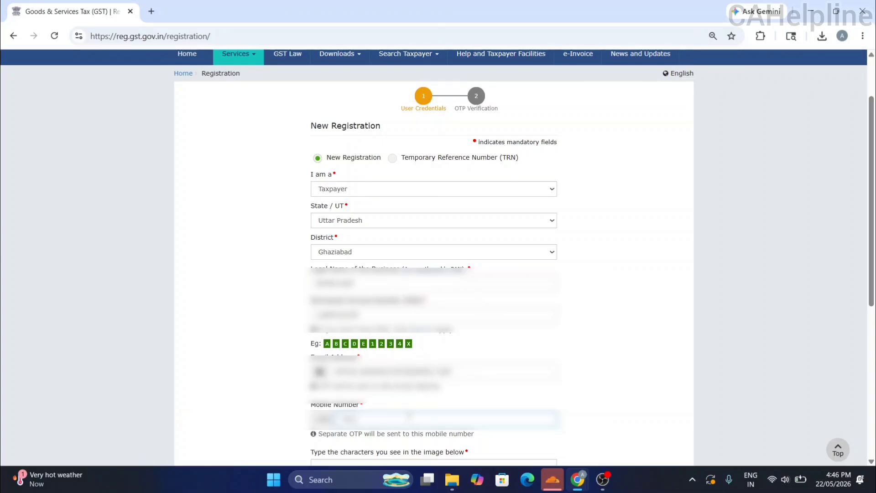
{"action": "type", "text": "......"}
Enter the captcha characters and submit Part A to request the OTPs.
{"action": "scroll", "coordinate": [409, 415], "scroll_direction": "down", "scroll_amount": 3}
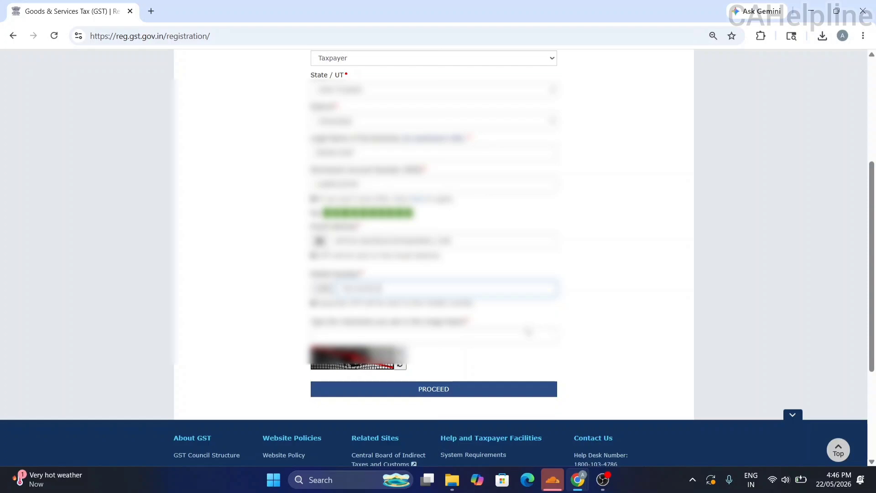
{"action": "left_click", "coordinate": [505, 334]}
{"action": "type", "text": "477605"}
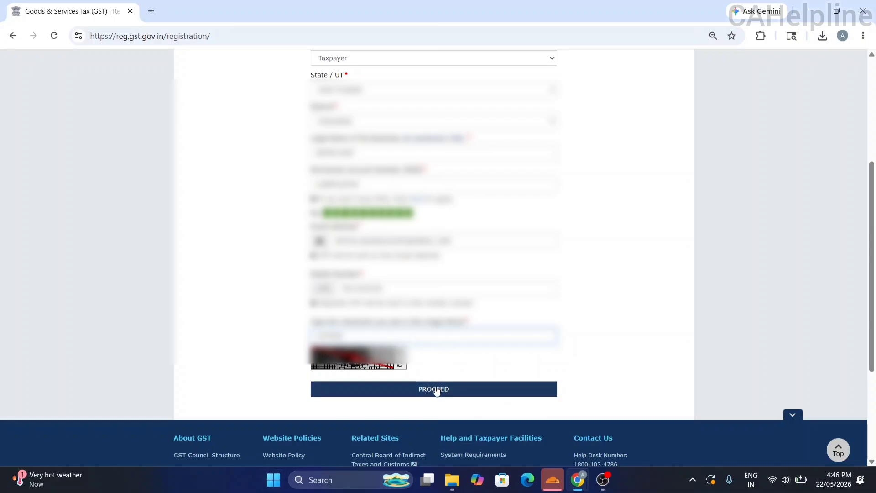
{"action": "left_click", "coordinate": [437, 390]}
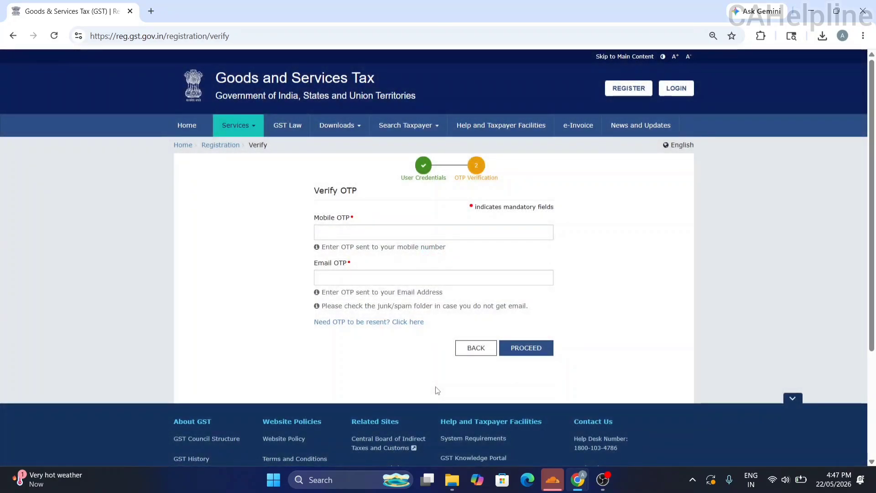
Enter the Mobile and Email OTPs and submit them to finish Part A.
{"action": "left_click", "coordinate": [409, 283]}
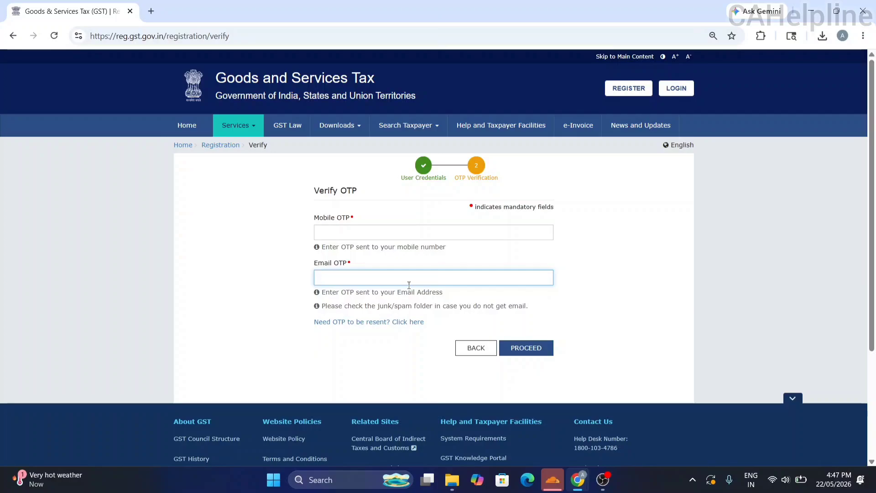
{"action": "left_click", "coordinate": [398, 233]}
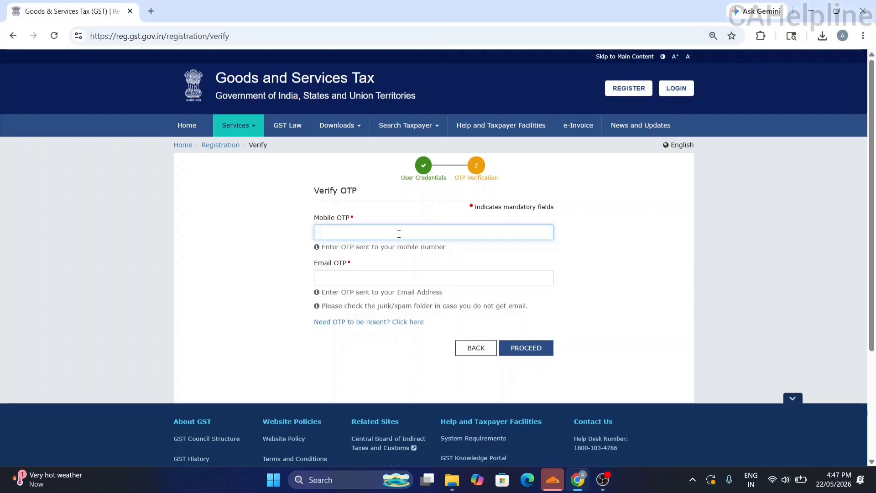
{"action": "left_click", "coordinate": [525, 347]}
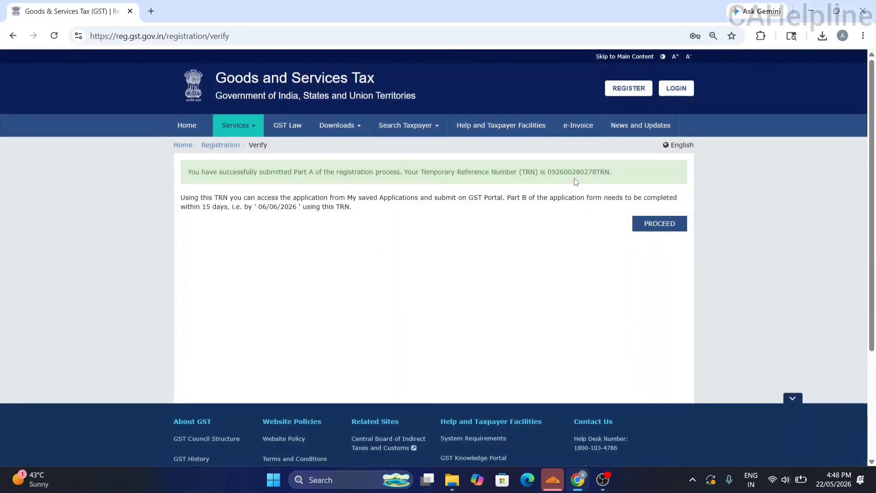
Copy the issued TRN and continue with the Temporary Reference Number option.
{"action": "double_click", "coordinate": [575, 179]}
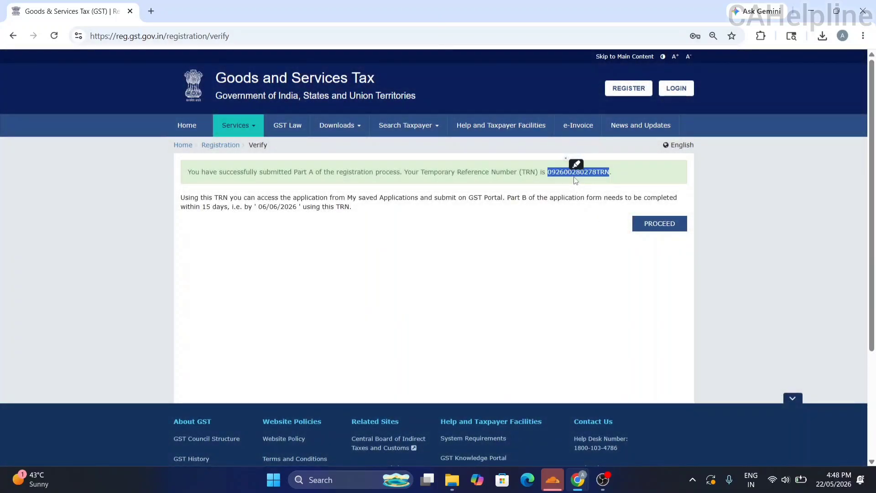
{"action": "left_click", "coordinate": [571, 246]}
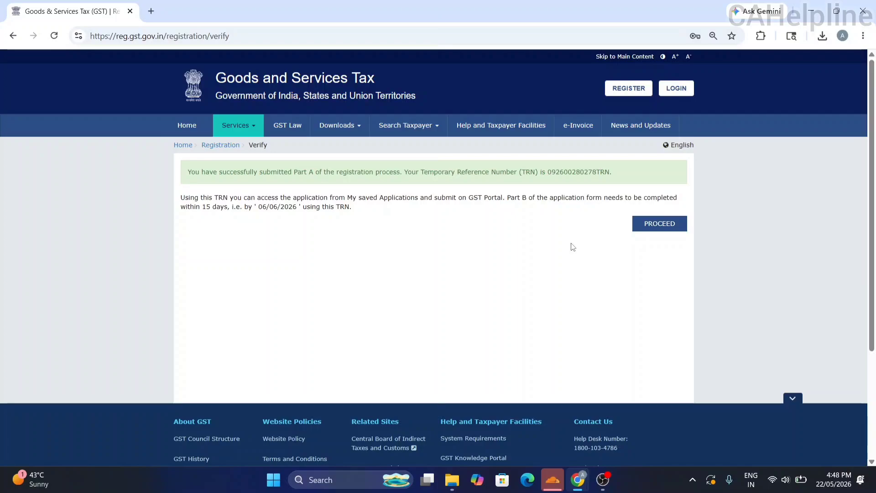
{"action": "left_click", "coordinate": [658, 224]}
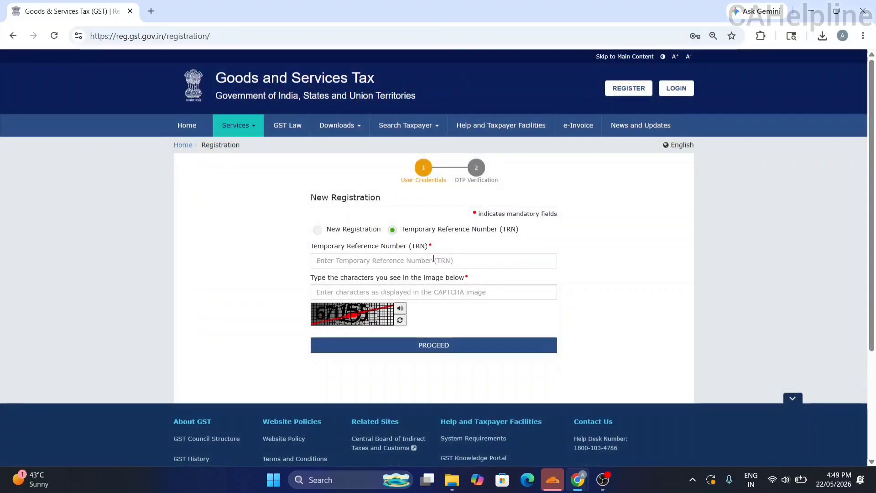
Enter the TRN and captcha to request a login OTP.
{"action": "left_click", "coordinate": [434, 259]}
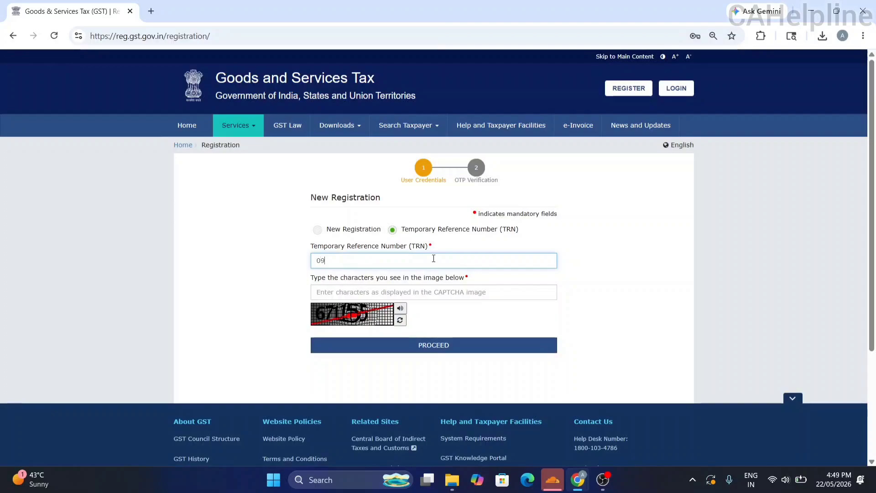
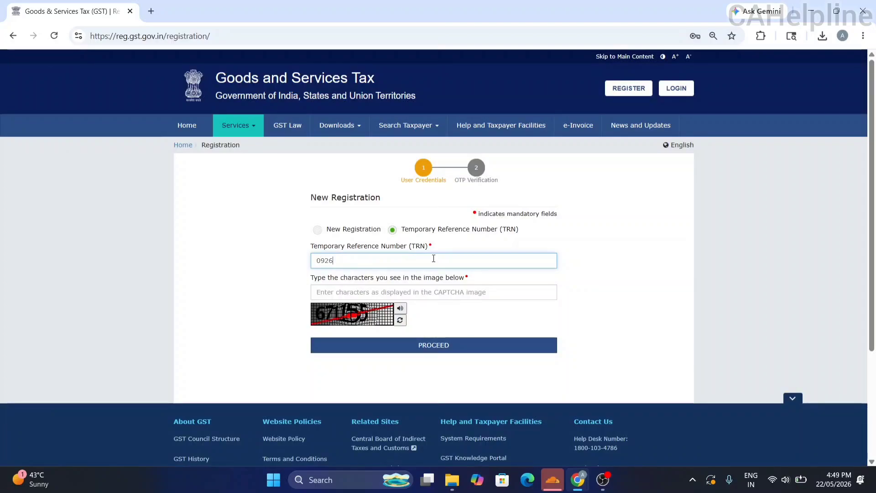
{"action": "key", "text": "Tab"}
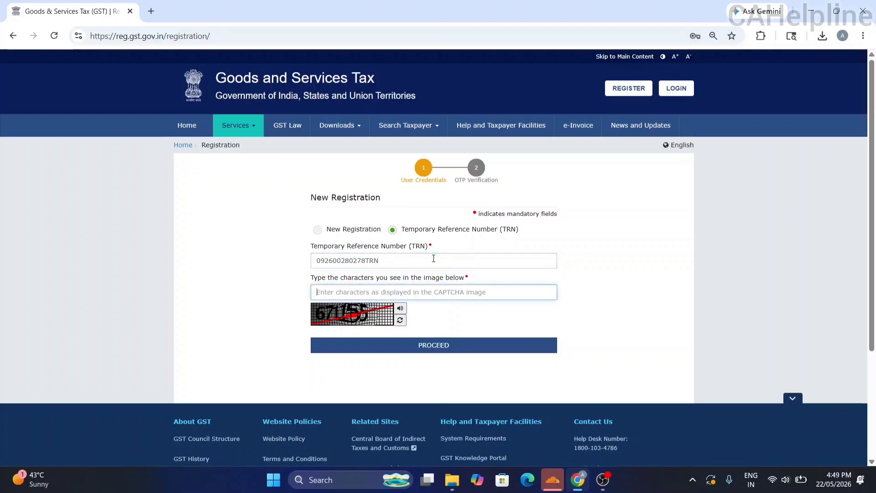
{"action": "type", "text": "671155"}
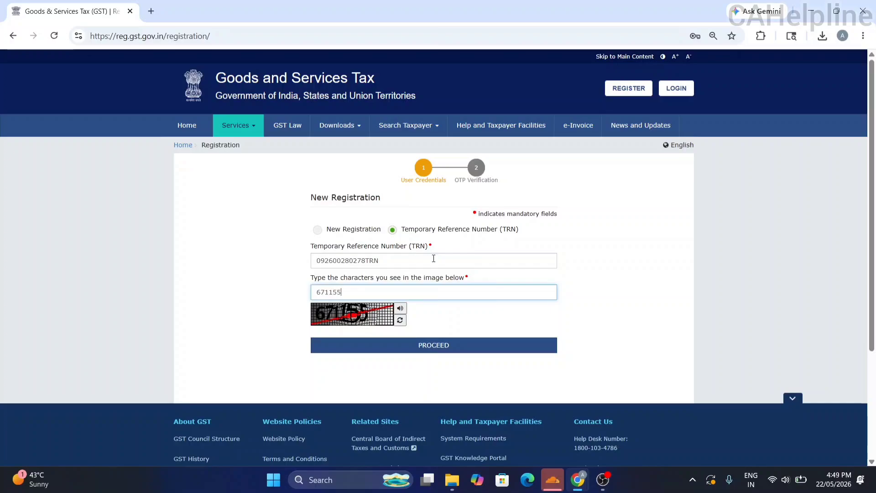
{"action": "left_click", "coordinate": [425, 350]}
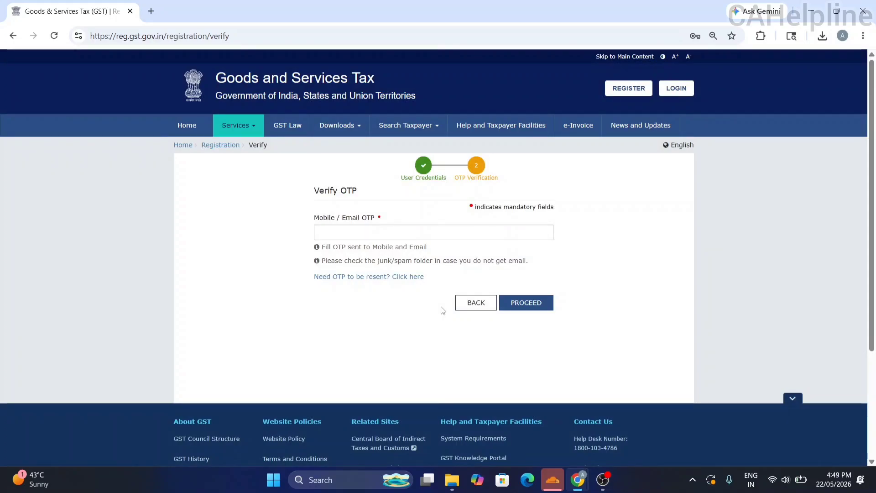
Verify the OTP and open the draft GST REG-01 application for editing.
{"action": "left_click", "coordinate": [379, 238]}
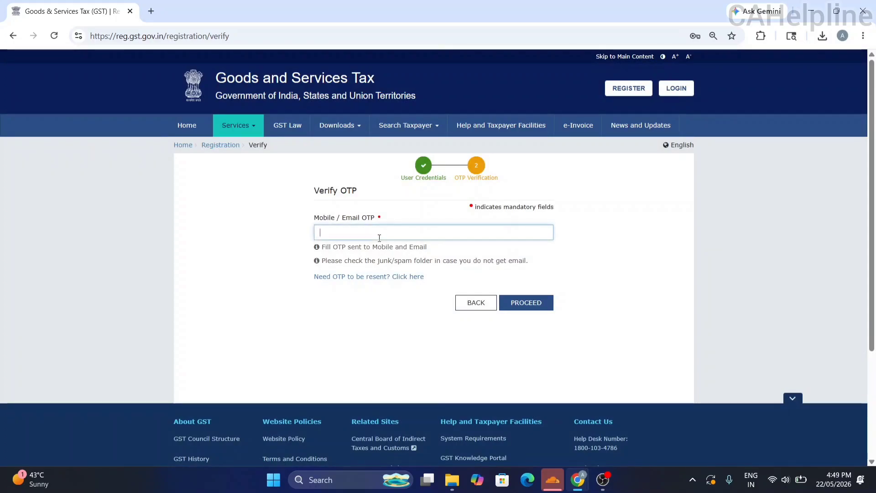
{"action": "type", "text": "•••"}
{"action": "left_click", "coordinate": [513, 304]}
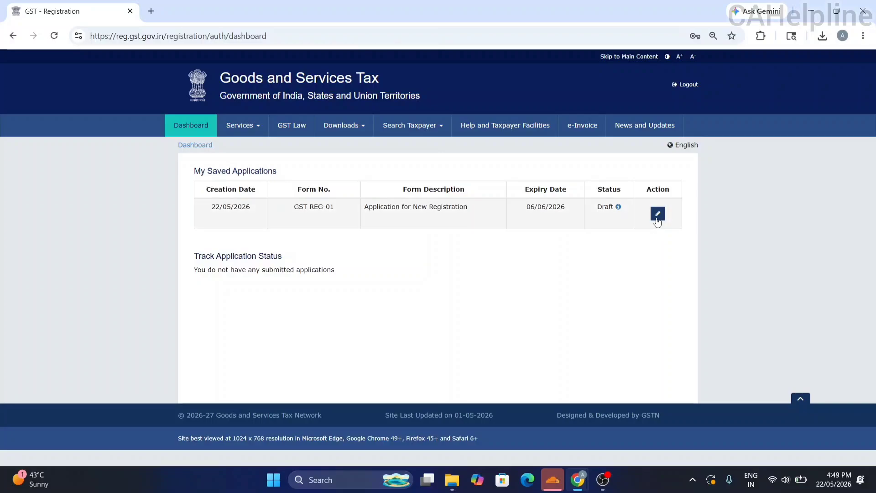
{"action": "left_click", "coordinate": [658, 213]}
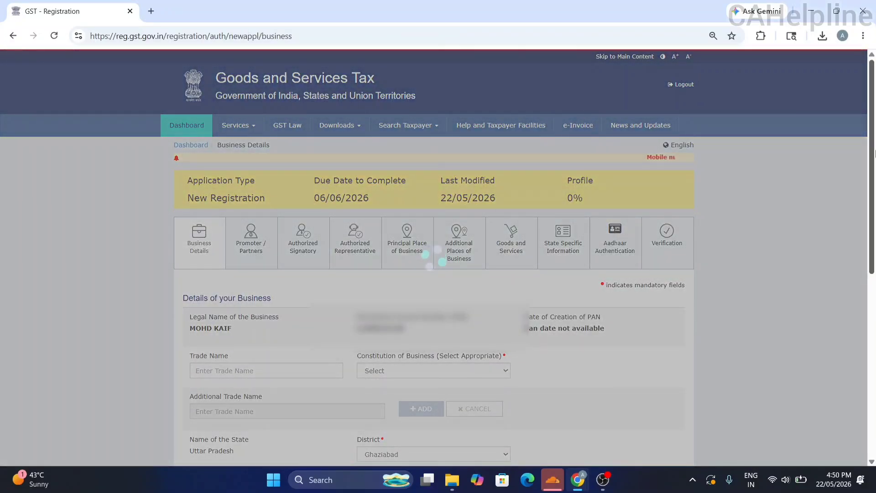
{"action": "scroll", "coordinate": [294, 272], "scroll_direction": "down", "scroll_amount": 3}
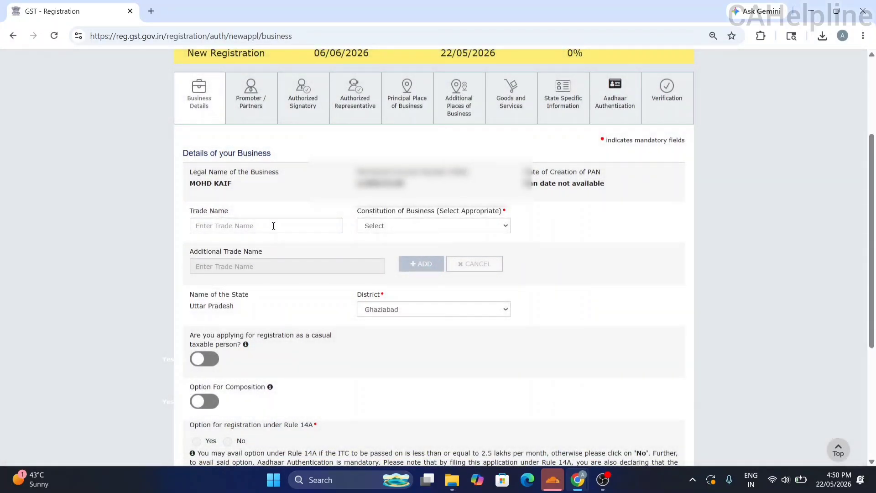
Enter trade name S.R INTERIOR DECORATOR and choose Proprietorship as Constitution of Business.
{"action": "left_click", "coordinate": [274, 225]}
{"action": "type", "text": "S"}
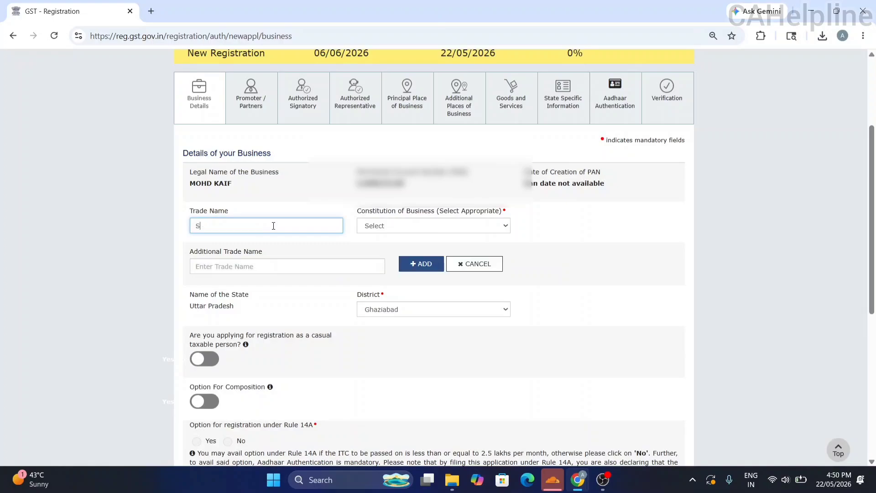
{"action": "type", "text": ".R INTERIOR DECORATOR"}
{"action": "left_click", "coordinate": [433, 227]}
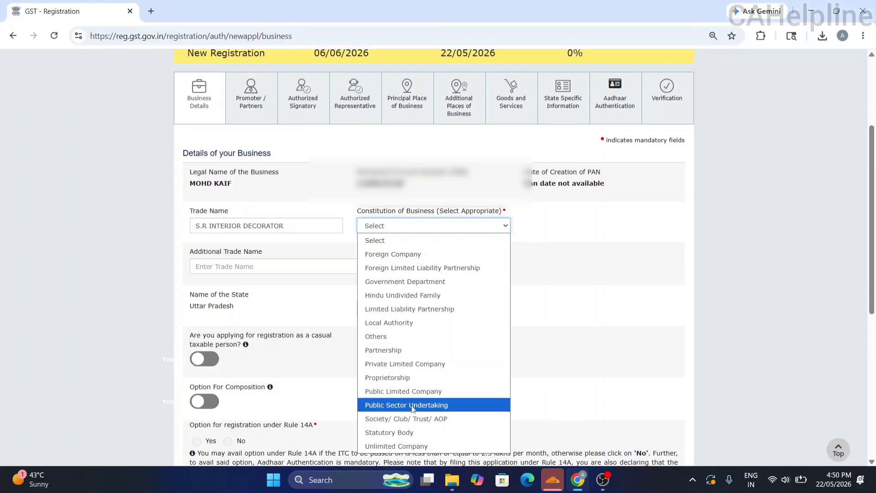
{"action": "left_click", "coordinate": [423, 381]}
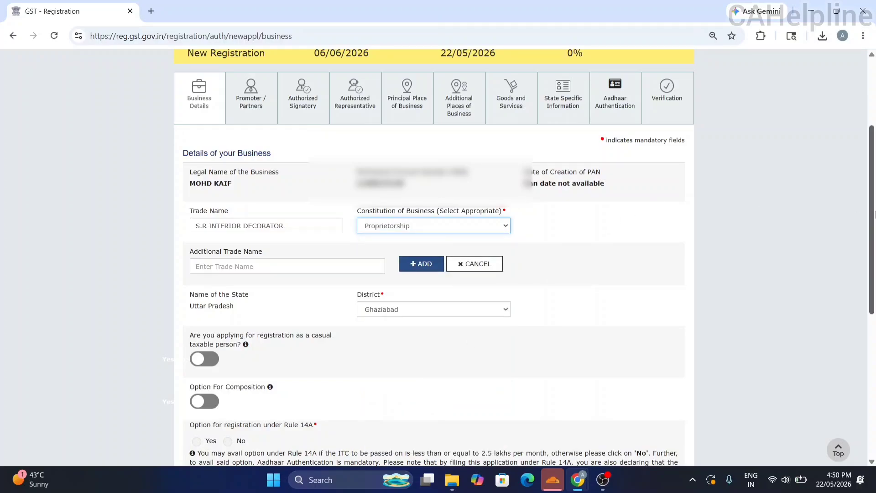
{"action": "scroll", "coordinate": [874, 214], "scroll_direction": "down", "scroll_amount": 3}
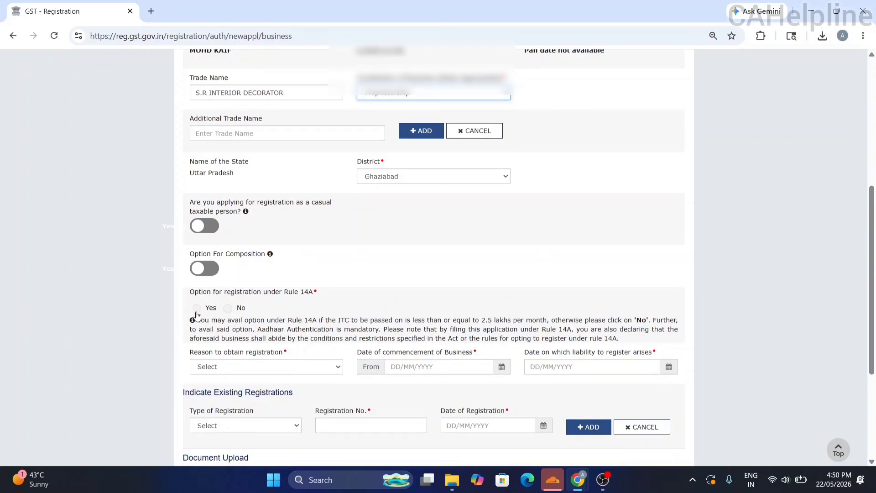
Opt in under Rule 14A and choose Voluntary Basis as the registration reason.
{"action": "left_click", "coordinate": [196, 312]}
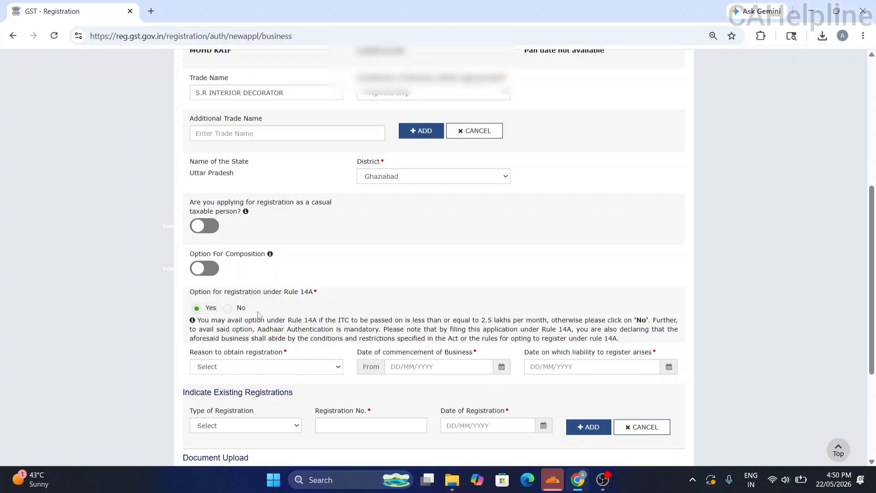
{"action": "left_click", "coordinate": [292, 368]}
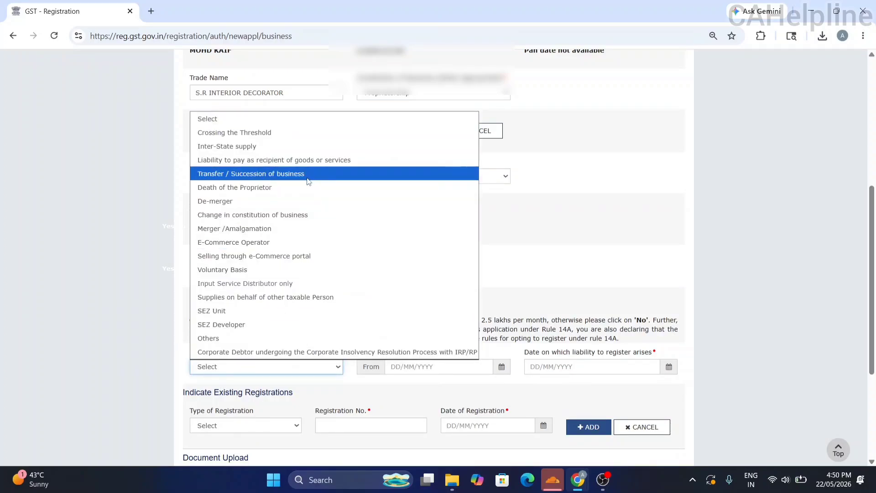
{"action": "left_click", "coordinate": [250, 273]}
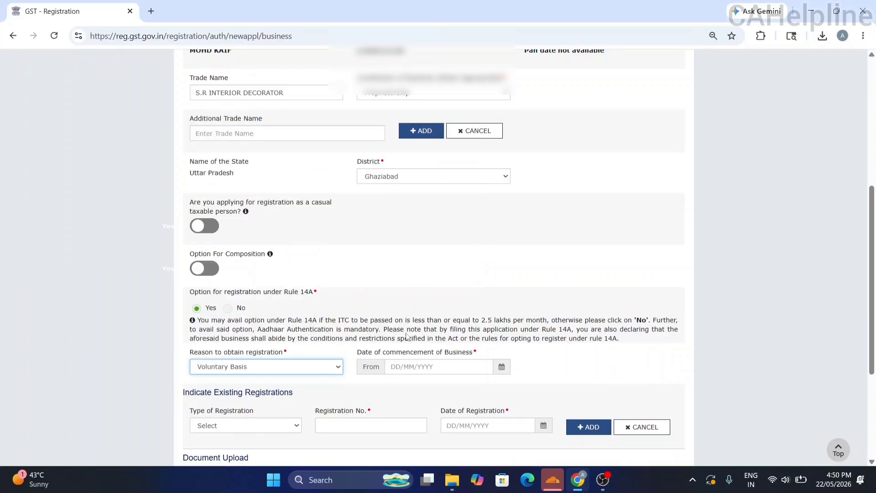
Set commencement date 22/05/2026 and save the Business Details.
{"action": "left_click", "coordinate": [500, 366]}
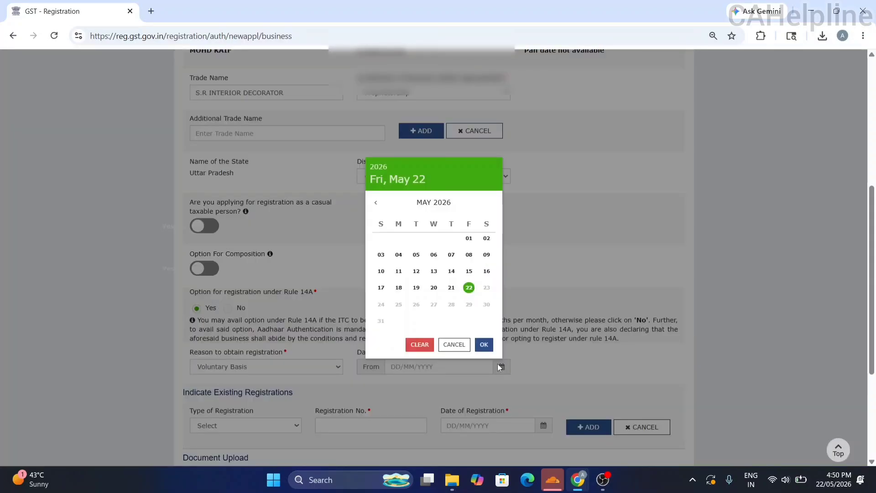
{"action": "left_click", "coordinate": [484, 345]}
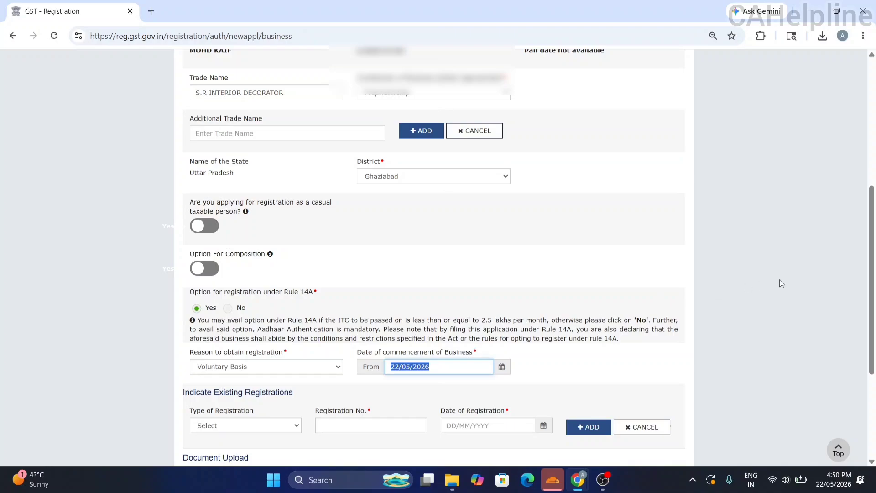
{"action": "left_click", "coordinate": [816, 280]}
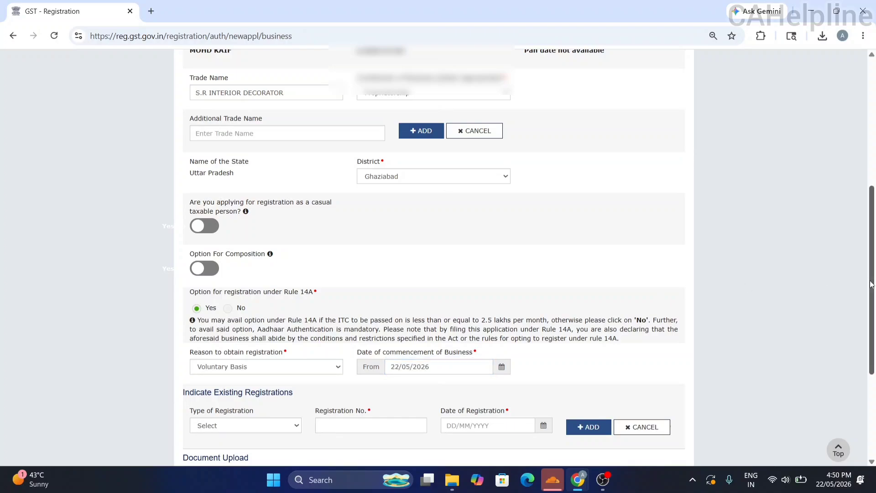
{"action": "left_click_drag", "start_coordinate": [871, 284], "coordinate": [838, 365]}
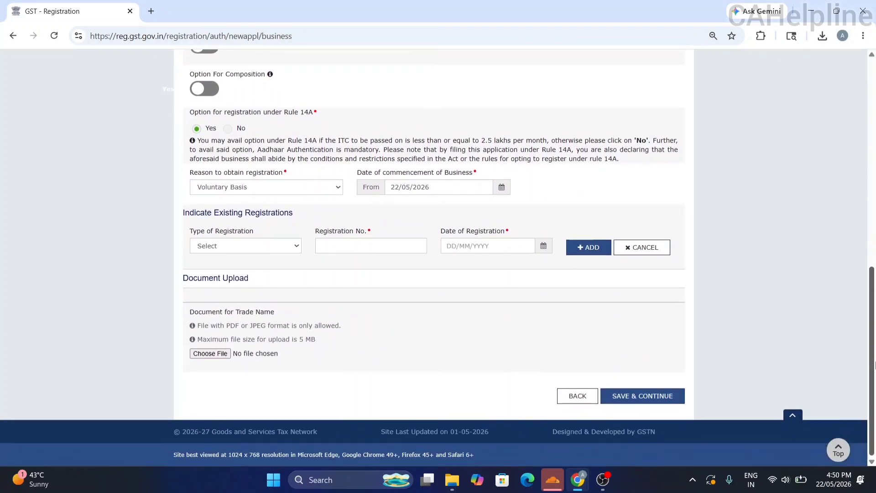
{"action": "left_click", "coordinate": [653, 396]}
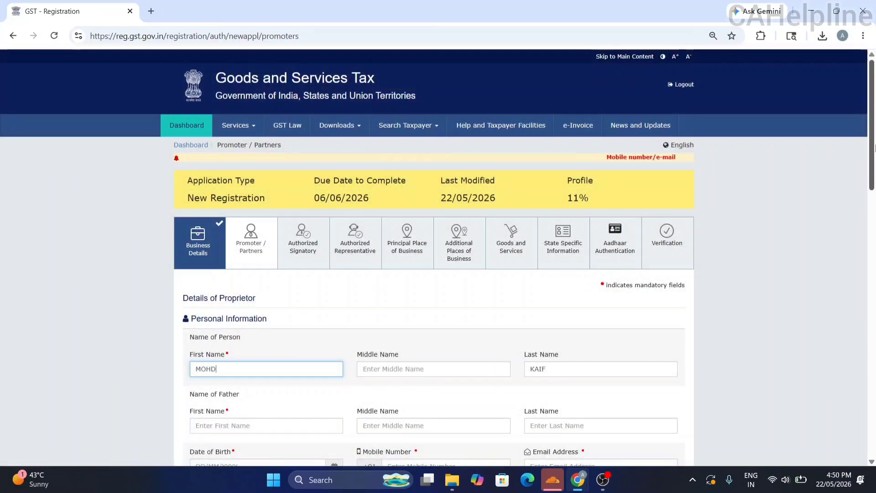
{"action": "left_click_drag", "start_coordinate": [871, 148], "coordinate": [874, 205]}
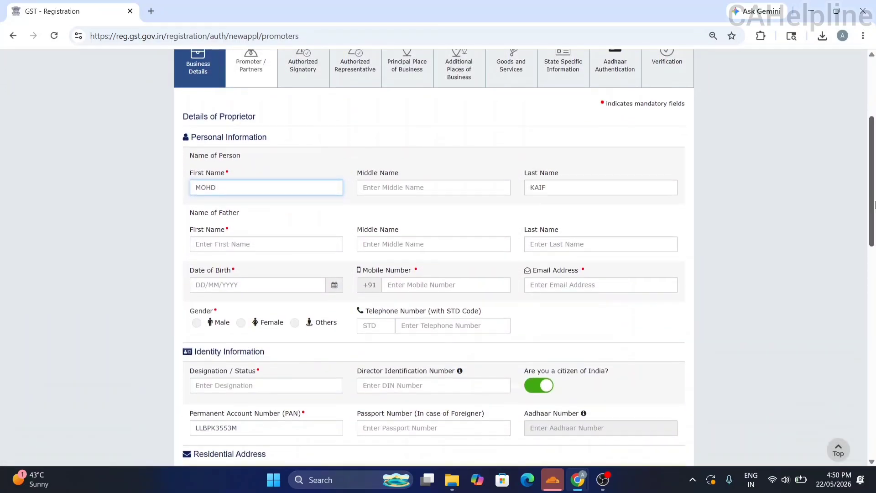
{"action": "left_click", "coordinate": [272, 241]}
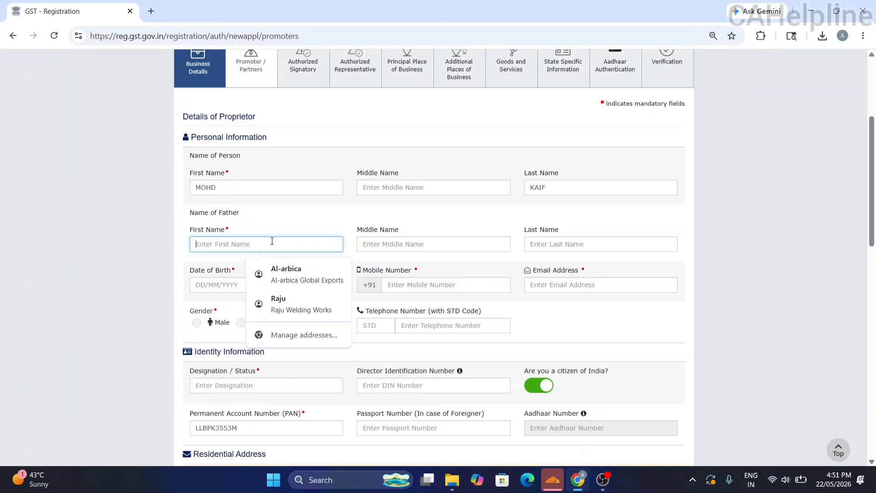
{"action": "key", "text": "Tab"}
{"action": "key", "text": "Tab"}
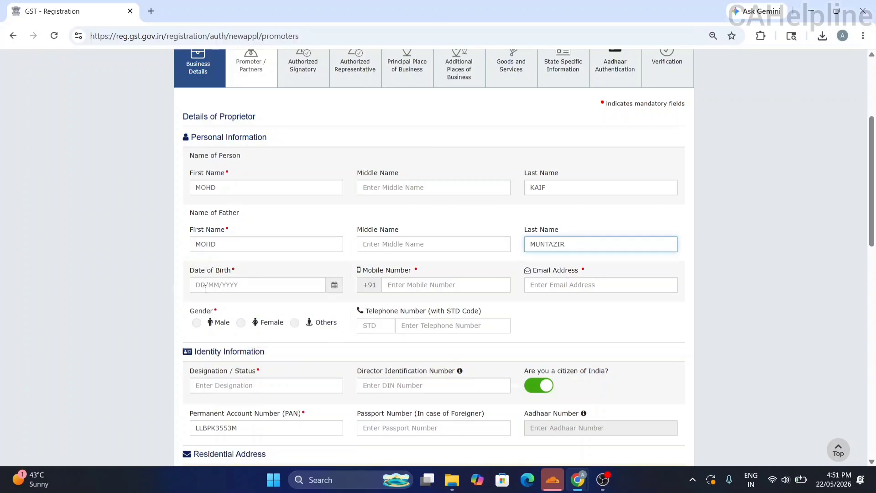
{"action": "left_click", "coordinate": [205, 289]}
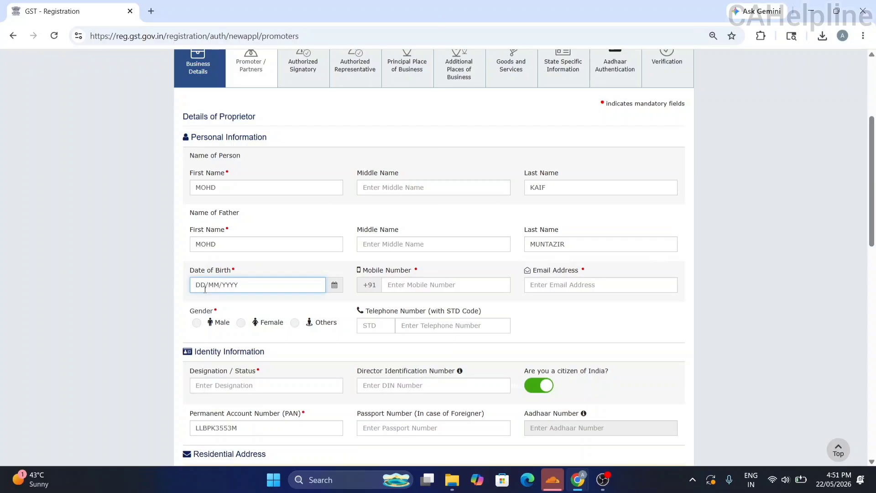
Fill in the proprietor's mobile number and e-mail address.
{"action": "key", "text": "Tab"}
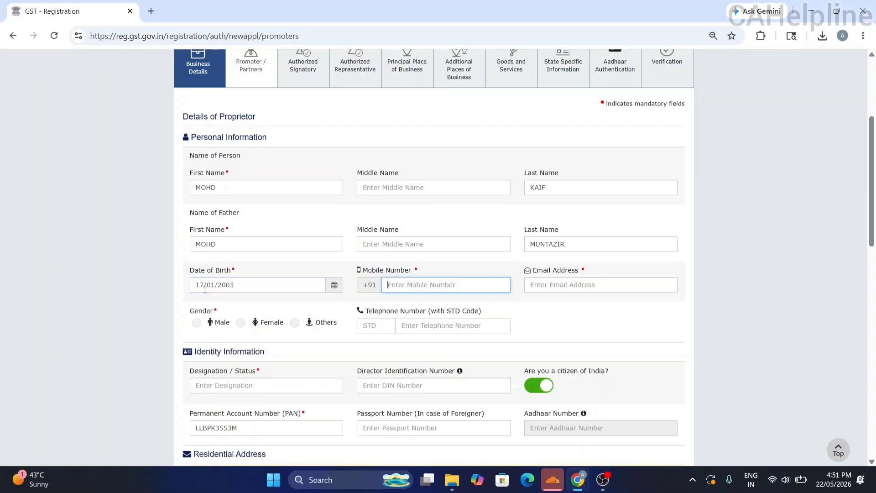
{"action": "type", "text": "????"}
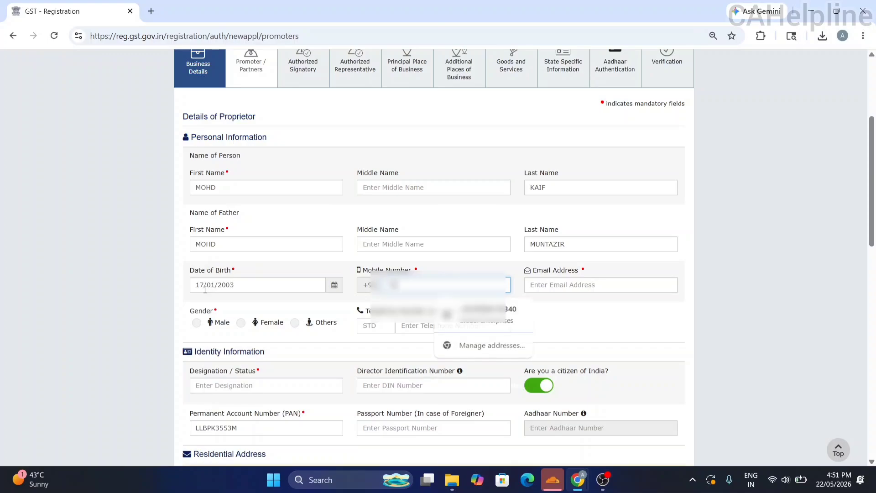
{"action": "type", "text": "??"}
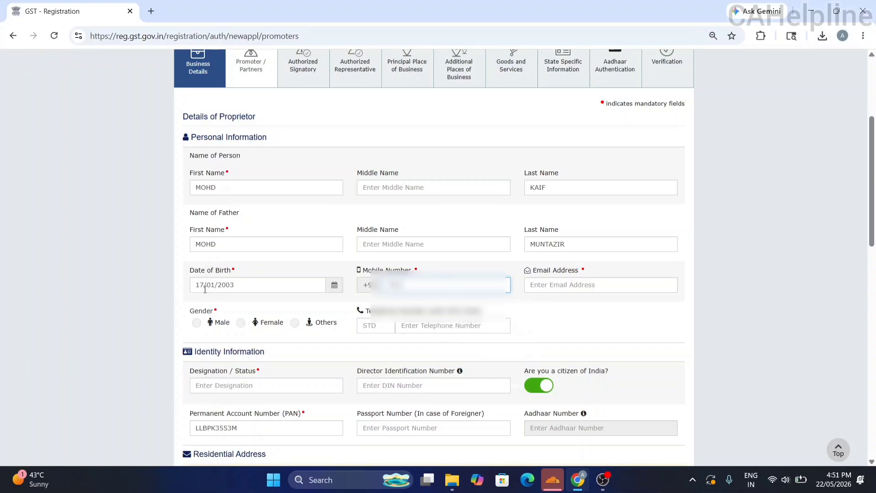
{"action": "type", "text": "????"}
{"action": "left_click", "coordinate": [563, 290]}
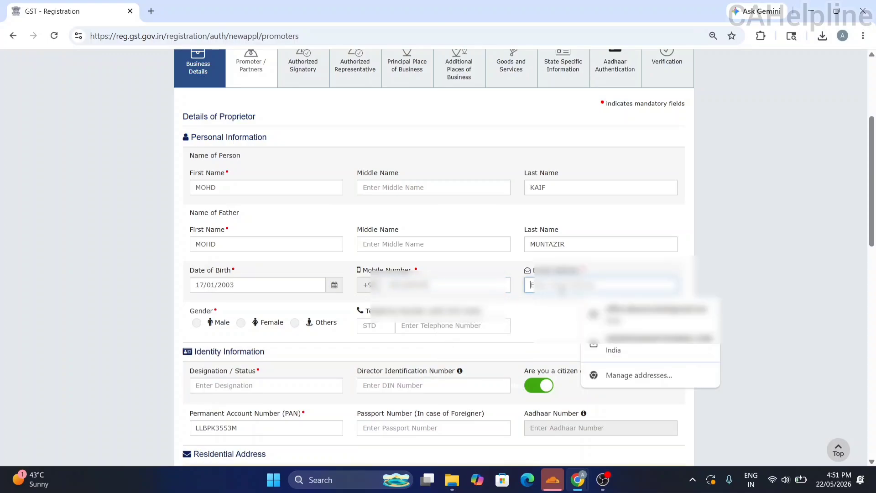
{"action": "type", "text": "OF??"}
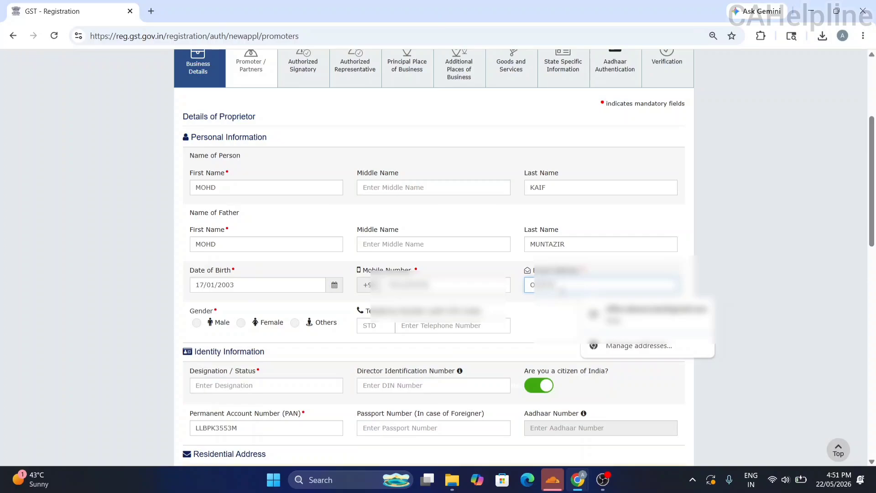
{"action": "type", "text": "????????????????????"}
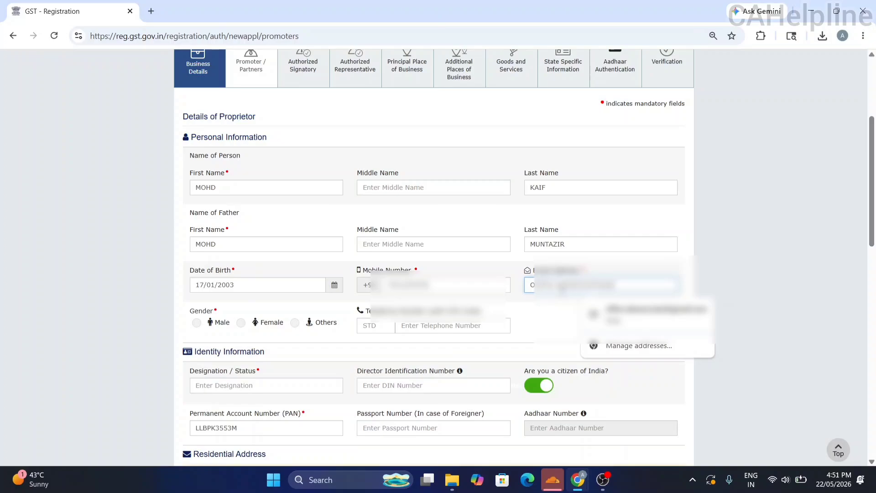
{"action": "left_click_drag", "start_coordinate": [872, 183], "coordinate": [873, 218]}
Set the proprietor's gender to Male and the designation to PROPRIETOR.
{"action": "left_click", "coordinate": [204, 215]}
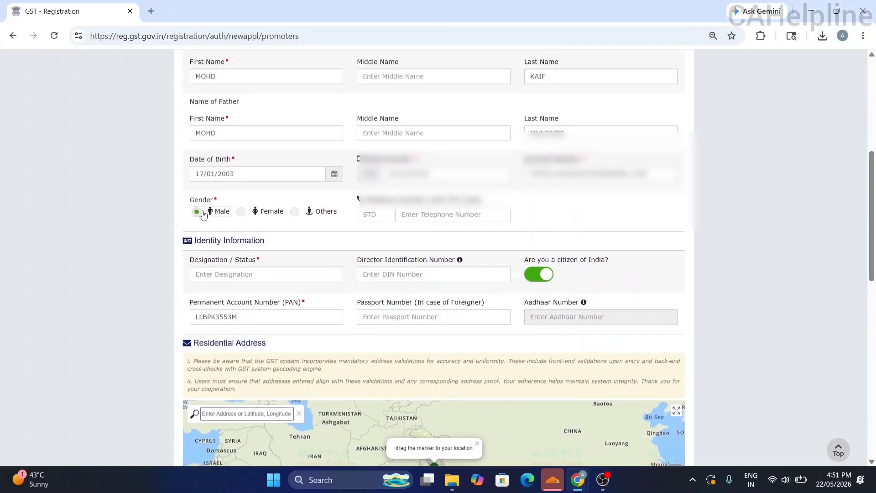
{"action": "left_click", "coordinate": [207, 274]}
{"action": "type", "text": "P"}
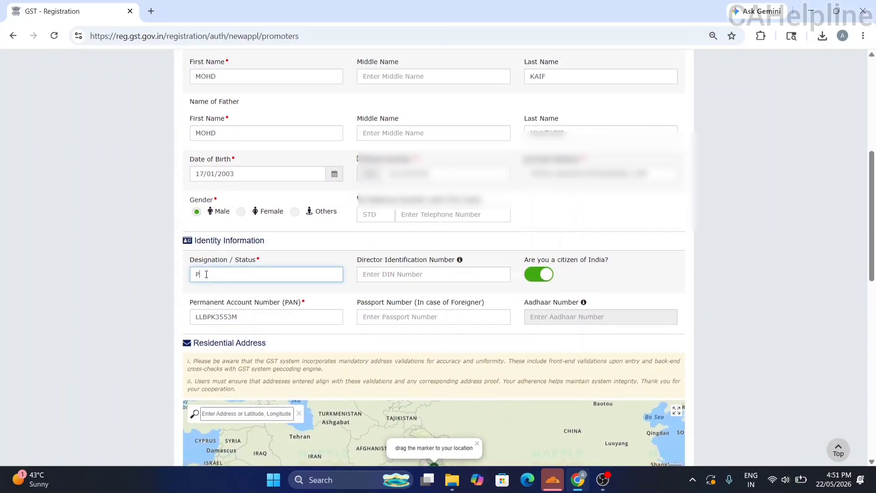
{"action": "type", "text": "ROPRIETOR"}
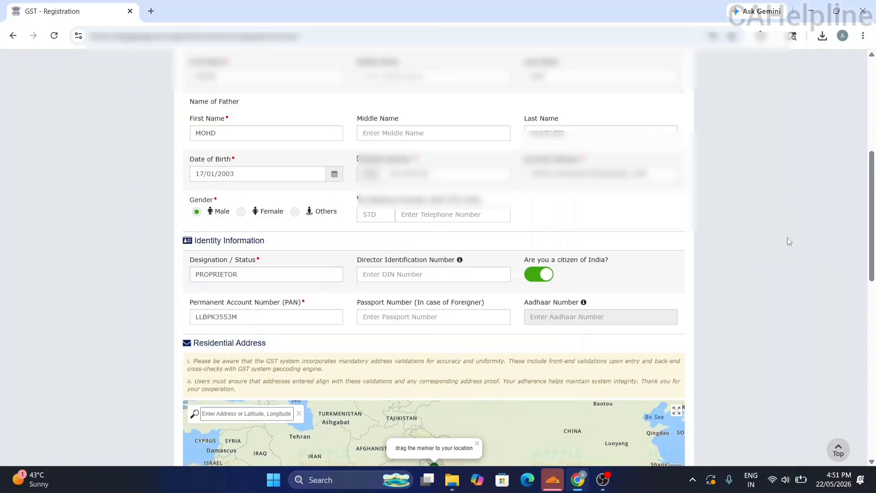
{"action": "left_click_drag", "start_coordinate": [871, 235], "coordinate": [873, 358]}
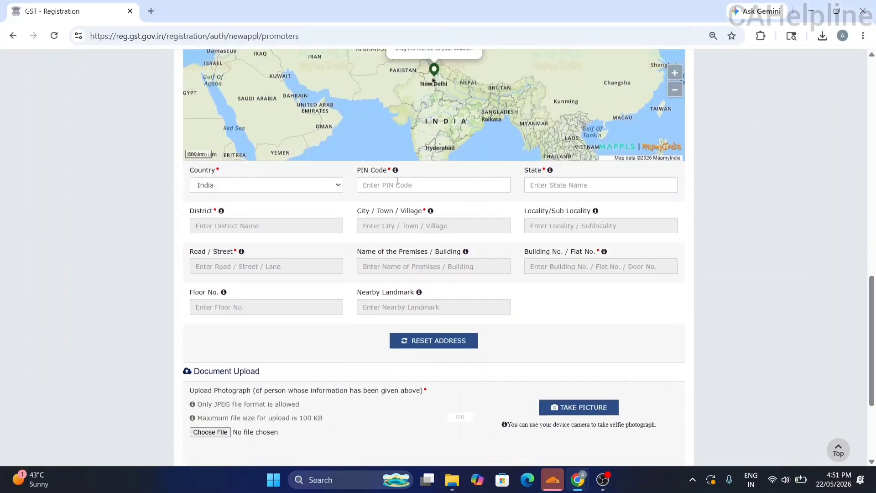
{"action": "left_click", "coordinate": [397, 180]}
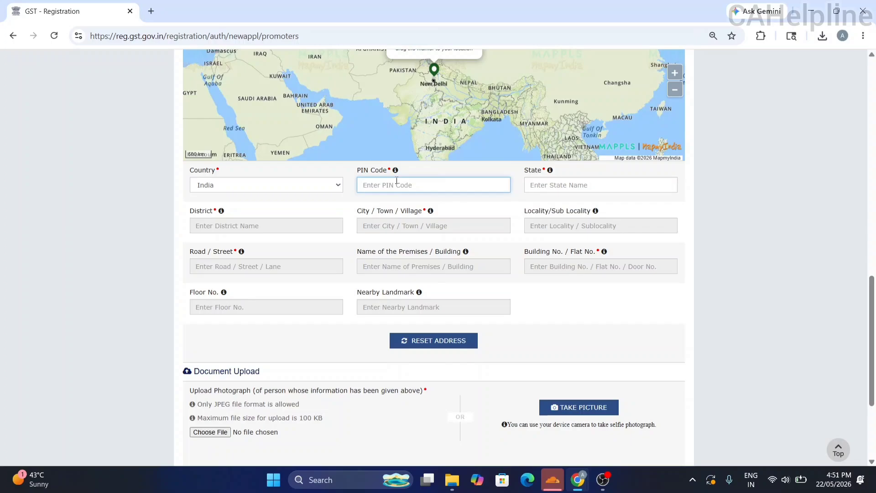
Fill the residential address with PIN code 201006 and AMBERPUR as the building/flat.
{"action": "type", "text": "201"}
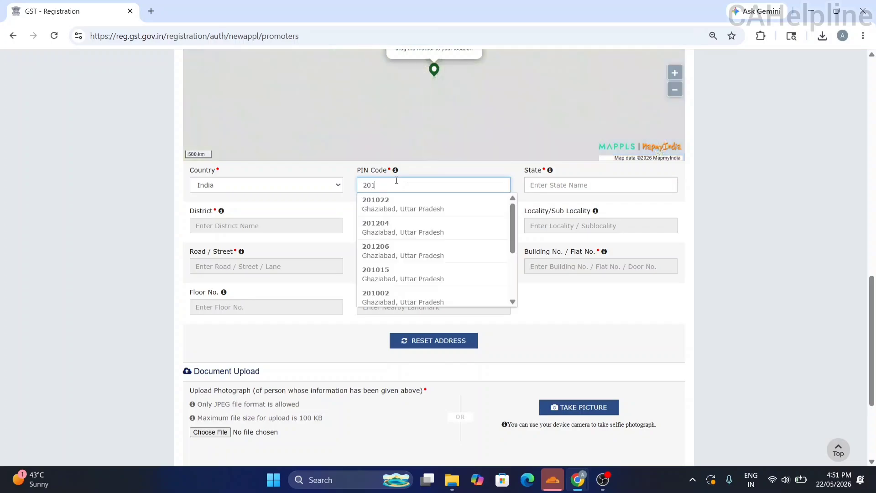
{"action": "type", "text": "006"}
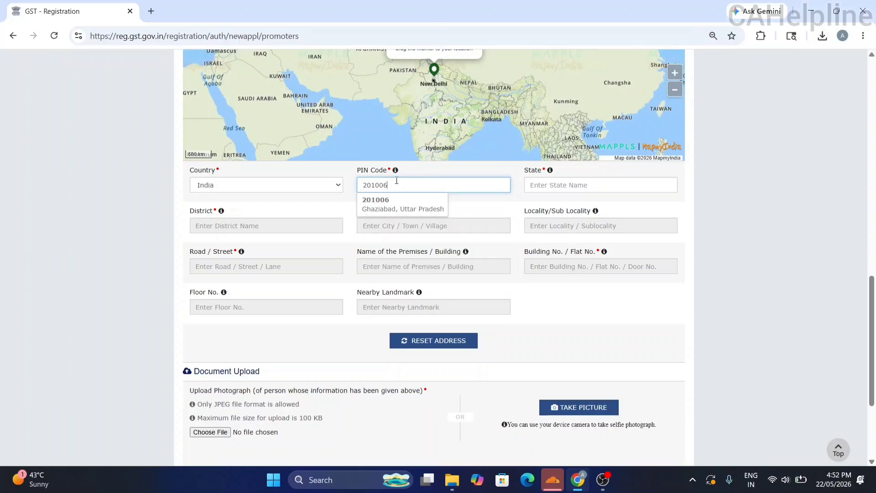
{"action": "left_click", "coordinate": [397, 207]}
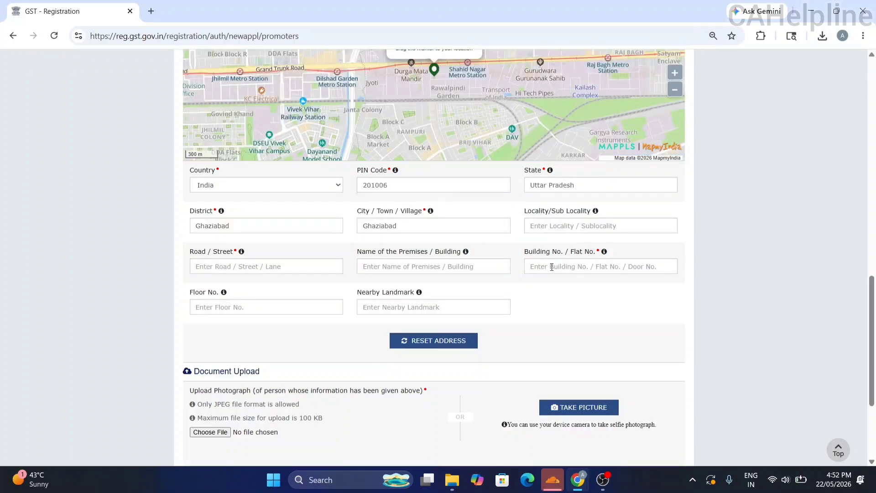
{"action": "left_click", "coordinate": [553, 266]}
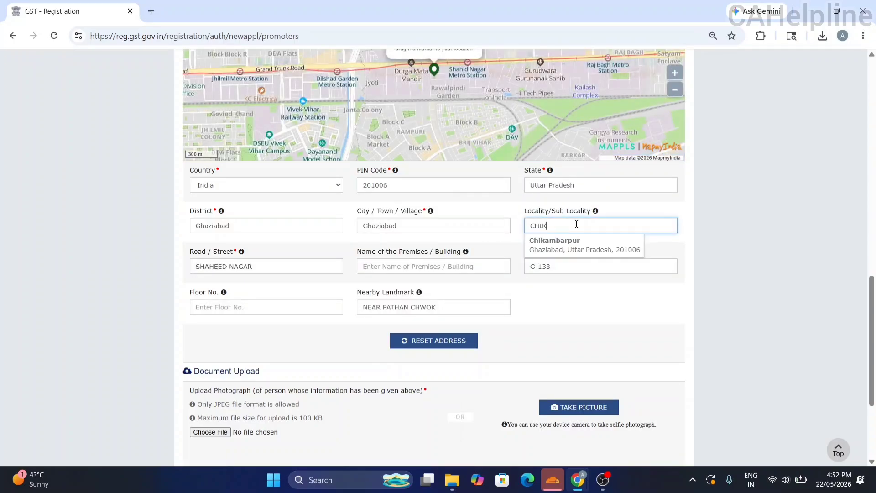
{"action": "type", "text": "AMBERPUR"}
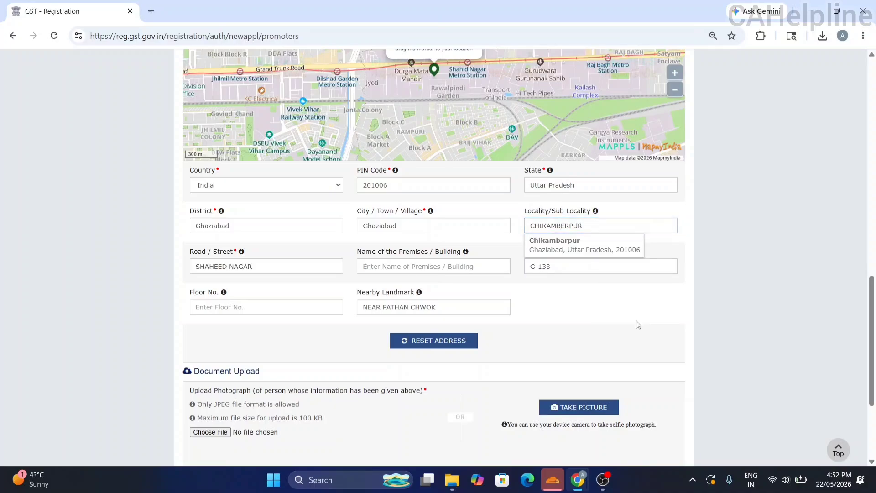
Scroll down to Document Upload and start choosing the promoter's photograph.
{"action": "scroll", "coordinate": [798, 292], "scroll_direction": "up", "scroll_amount": 8}
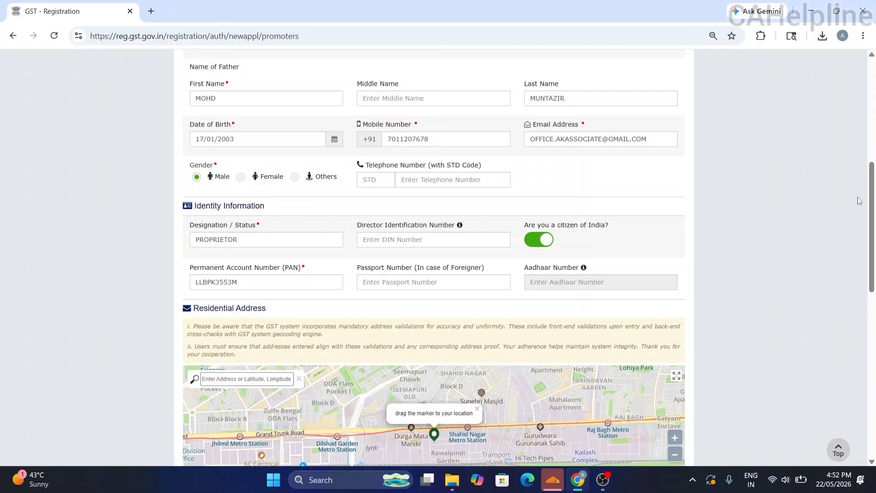
{"action": "left_click_drag", "start_coordinate": [872, 207], "coordinate": [874, 352]}
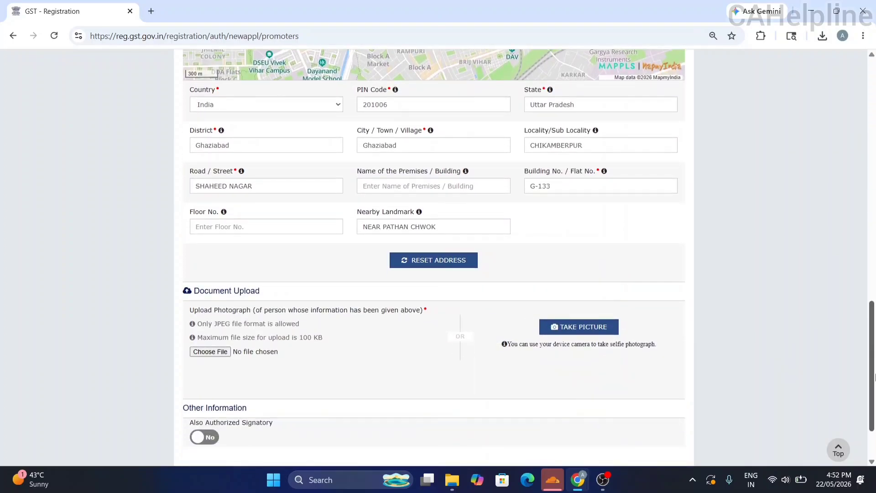
{"action": "left_click_drag", "start_coordinate": [874, 388], "coordinate": [874, 413]}
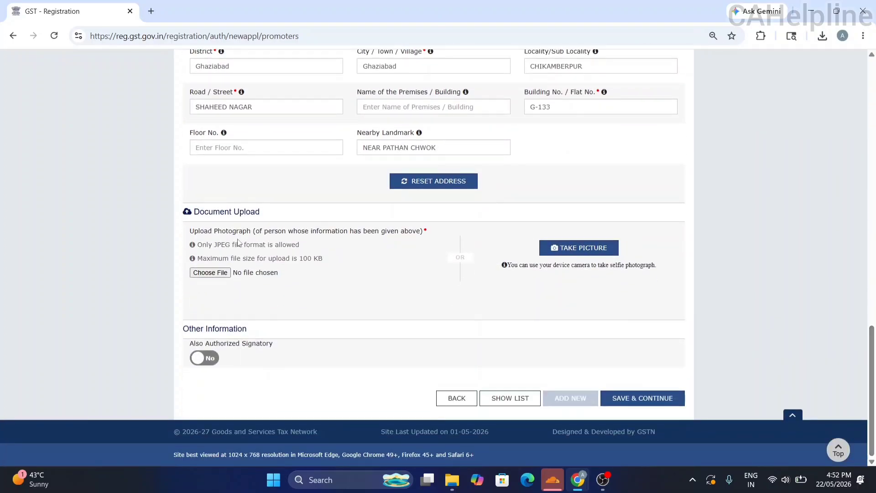
{"action": "left_click", "coordinate": [210, 273]}
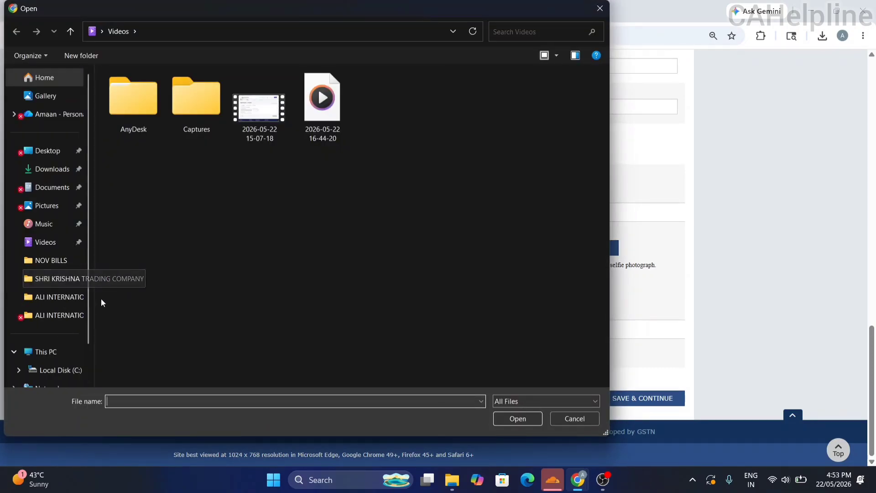
Upload the PIC photo as the promoter's photograph, found by searching the C drive.
{"action": "scroll", "coordinate": [86, 327], "scroll_direction": "down", "scroll_amount": 1}
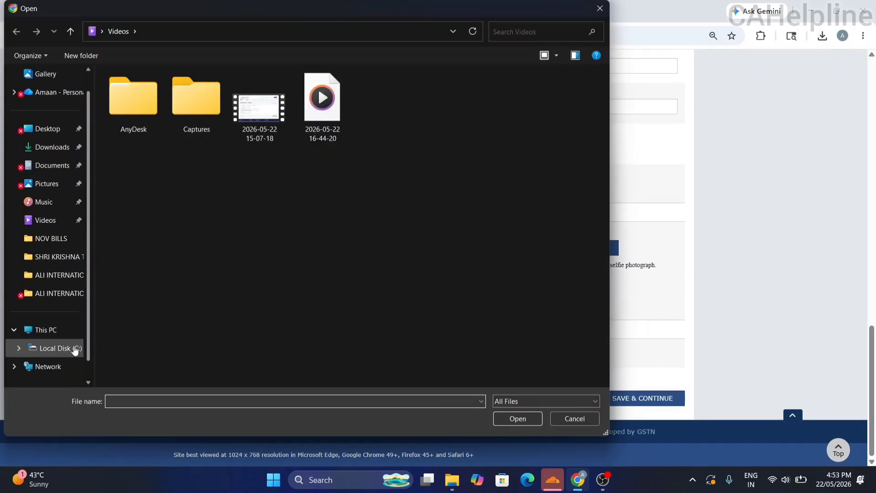
{"action": "left_click", "coordinate": [70, 349]}
{"action": "left_click", "coordinate": [520, 32]}
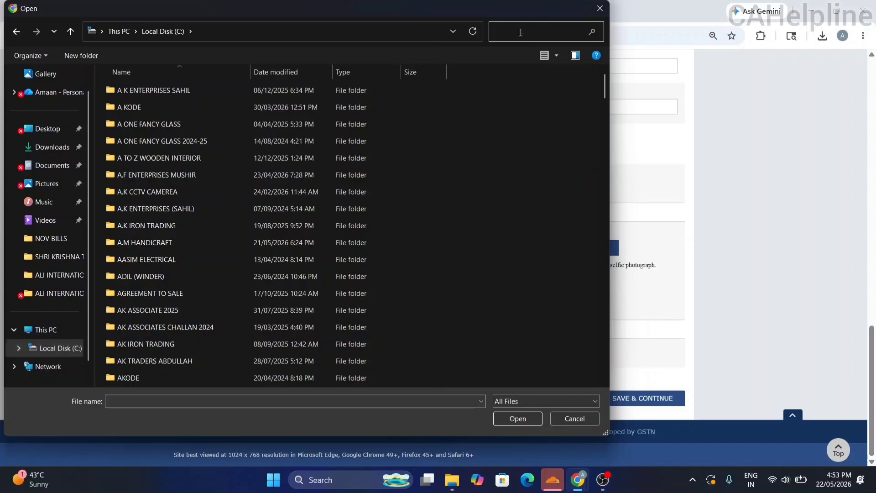
{"action": "type", "text": "S.R"}
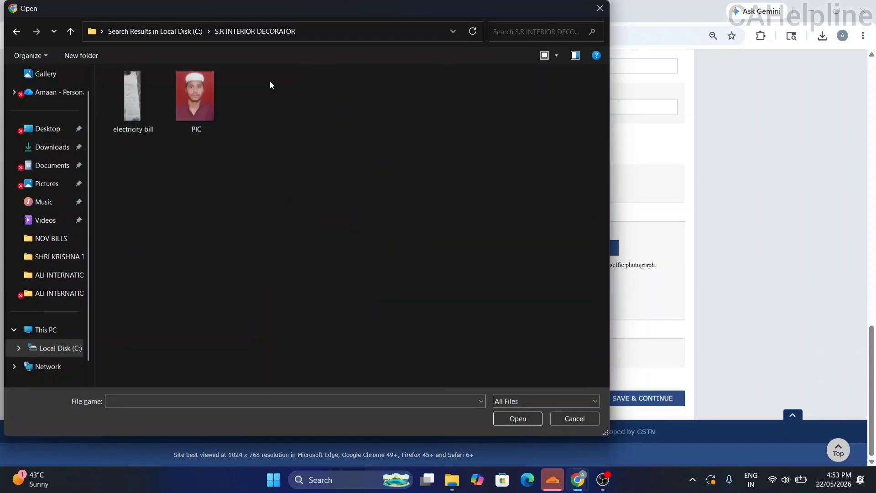
{"action": "double_click", "coordinate": [187, 100]}
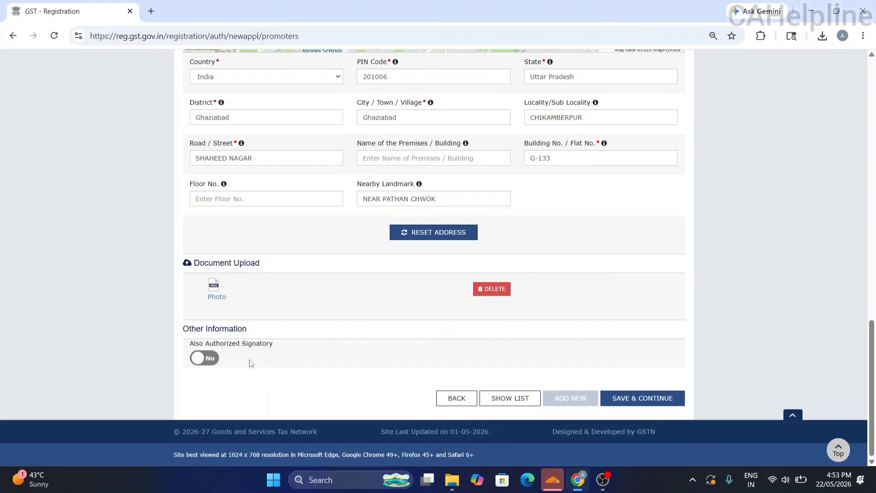
Mark the promoter as also authorized signatory and save despite the locality warning.
{"action": "left_click", "coordinate": [205, 360]}
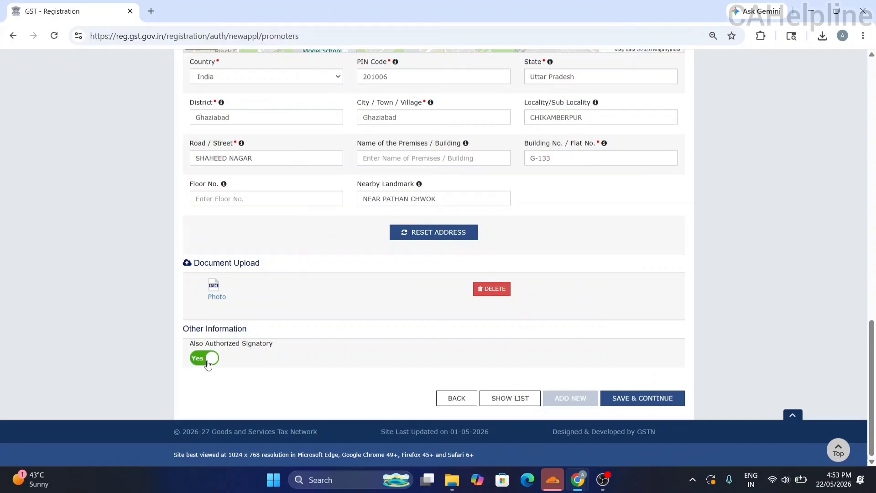
{"action": "left_click", "coordinate": [634, 398]}
{"action": "left_click", "coordinate": [416, 199]}
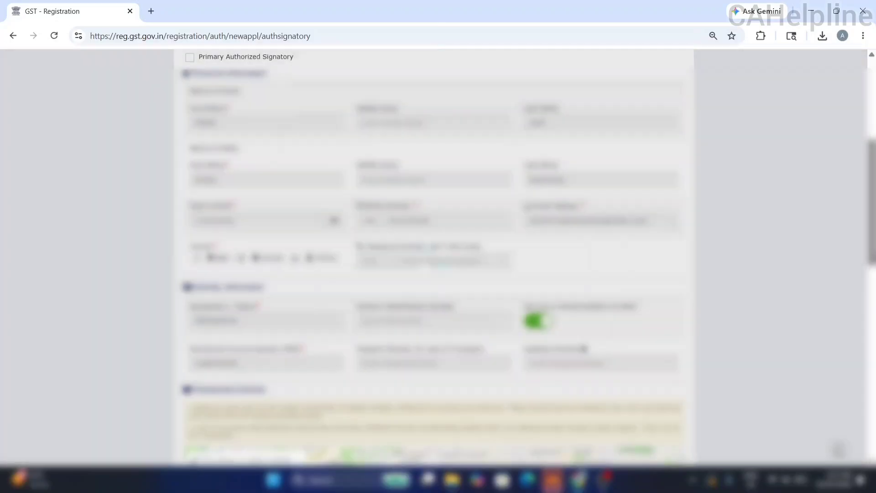
Tick Primary Authorized Signatory and save the authorized signatory details.
{"action": "scroll", "coordinate": [433, 258], "scroll_direction": "down", "scroll_amount": 9}
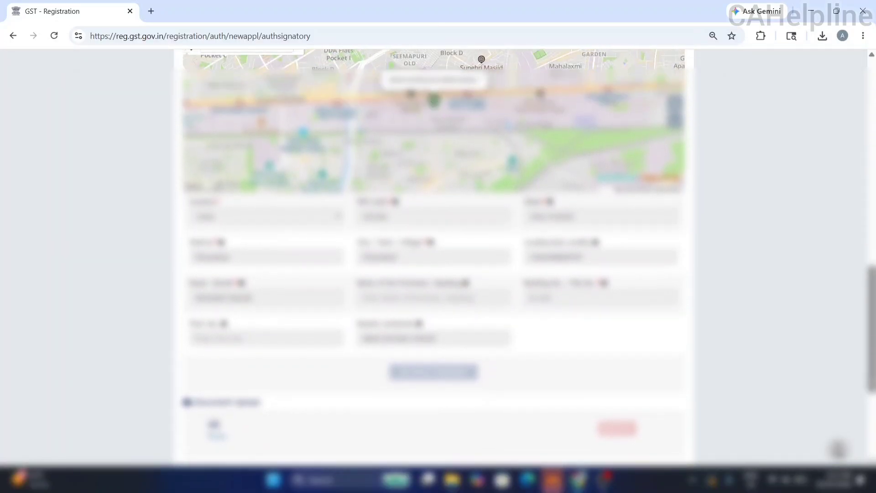
{"action": "scroll", "coordinate": [847, 217], "scroll_direction": "up", "scroll_amount": 13}
{"action": "scroll", "coordinate": [847, 220], "scroll_direction": "up", "scroll_amount": 1}
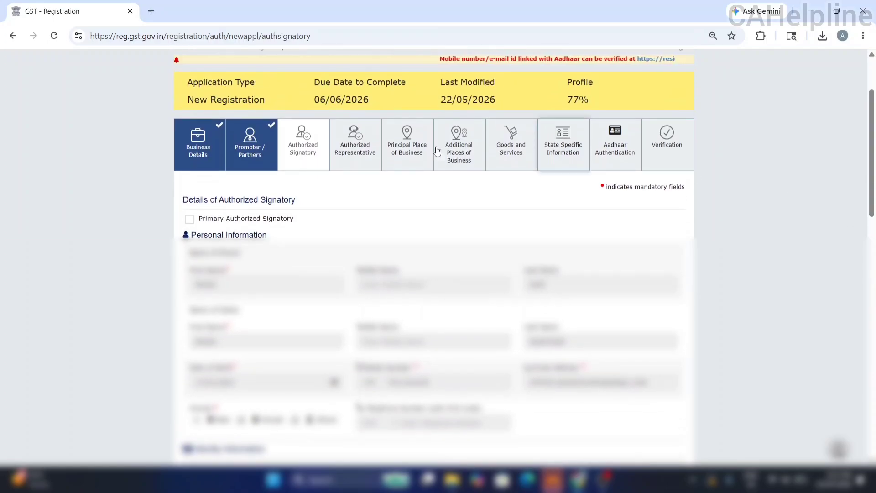
{"action": "left_click", "coordinate": [189, 220]}
{"action": "scroll", "coordinate": [875, 151], "scroll_direction": "down", "scroll_amount": 20}
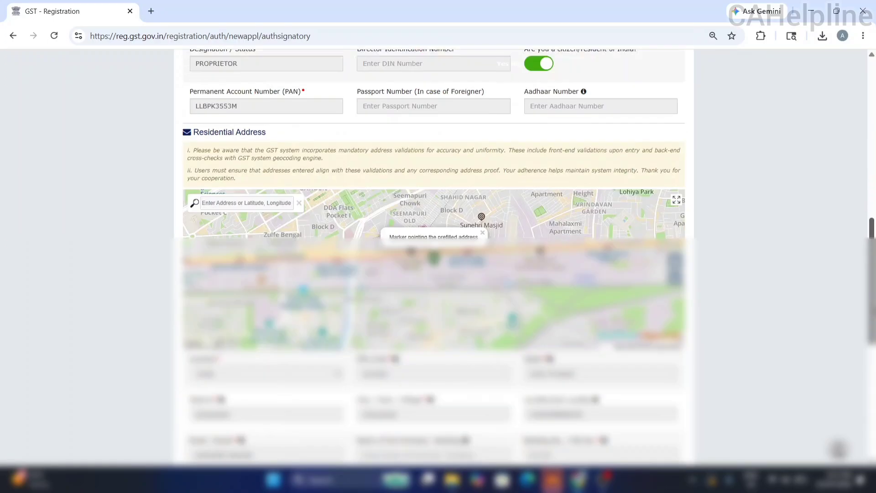
{"action": "left_click", "coordinate": [643, 417]}
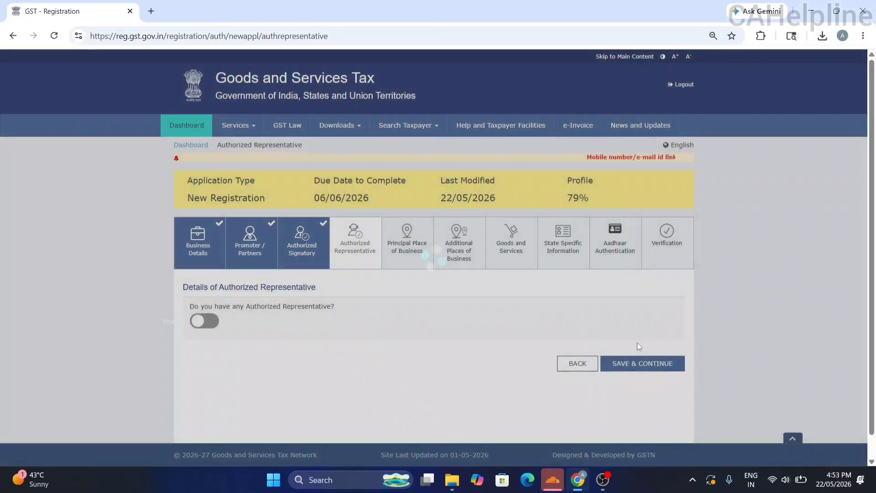
Skip the authorized representative and set the business PIN code to 201006, Ghaziabad.
{"action": "left_click", "coordinate": [657, 368]}
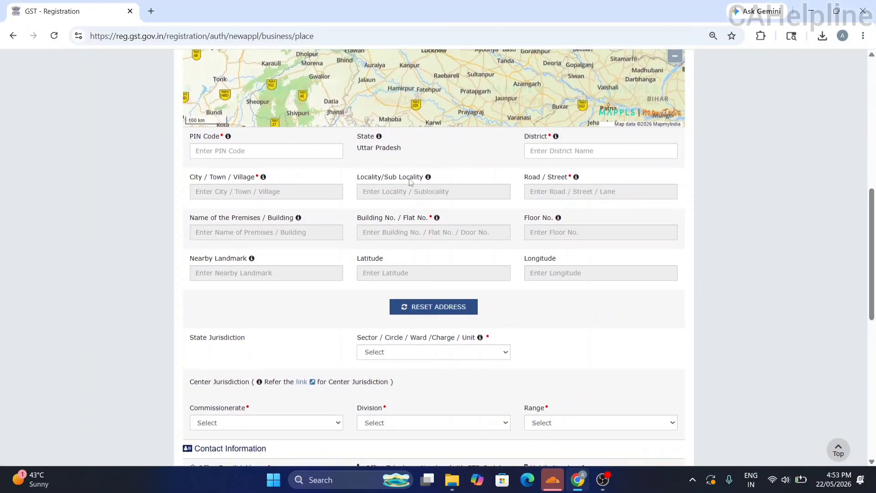
{"action": "left_click", "coordinate": [323, 150]}
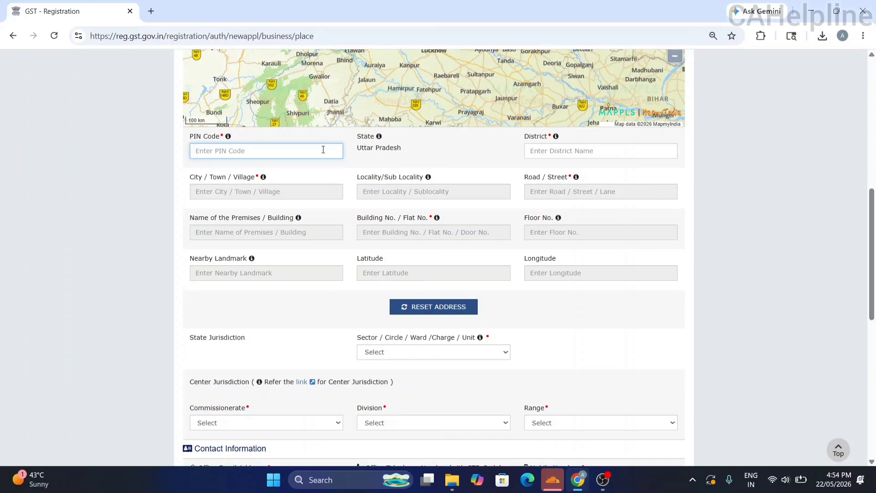
{"action": "type", "text": "20"}
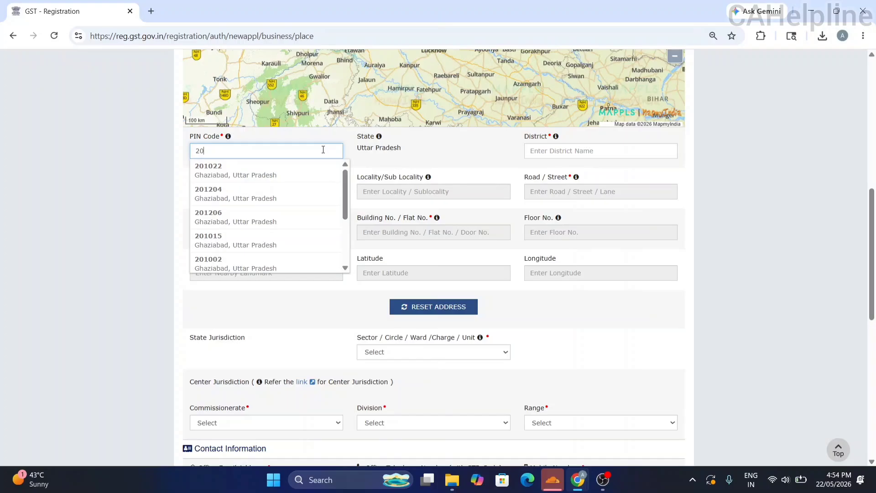
{"action": "type", "text": "1006"}
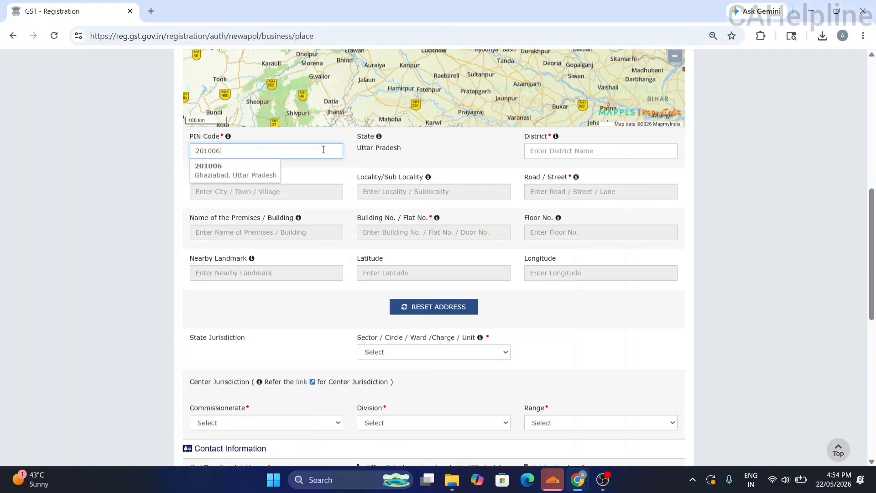
{"action": "left_click", "coordinate": [256, 172]}
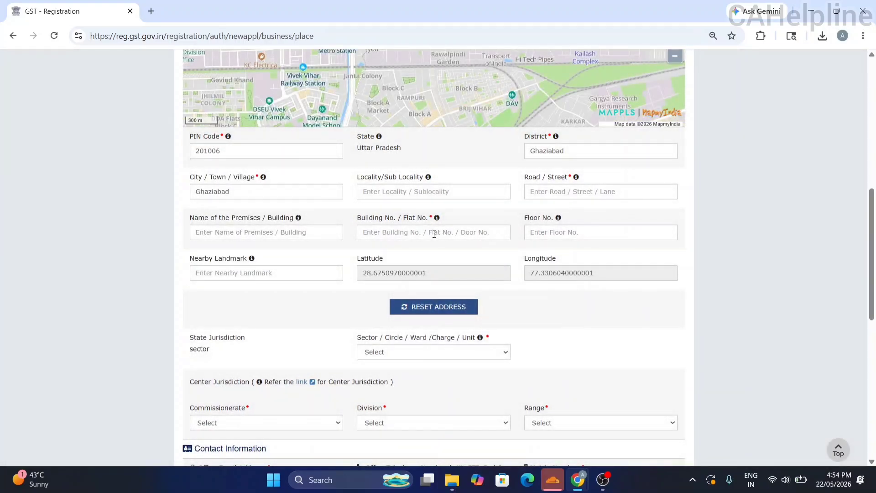
{"action": "left_click", "coordinate": [434, 233]}
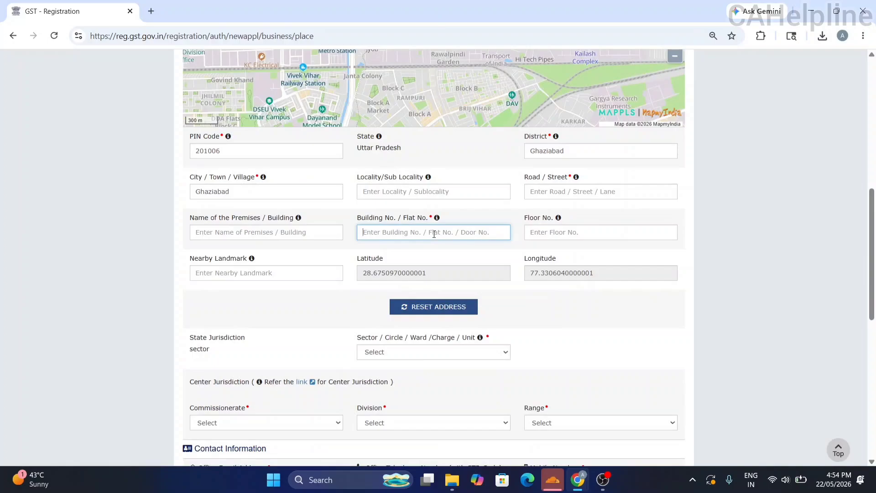
{"action": "scroll", "coordinate": [433, 233], "scroll_direction": "down", "scroll_amount": 3}
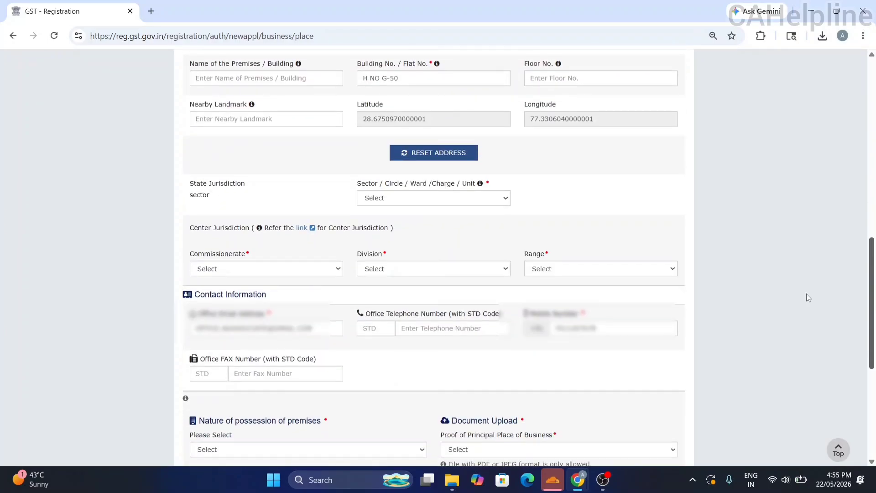
Choose sector Ghaziabad Sector-12, Commissionerate GHAZIABAD, DIVISION IV GHAZIABAD and RANGE - 20.
{"action": "left_click", "coordinate": [436, 201]}
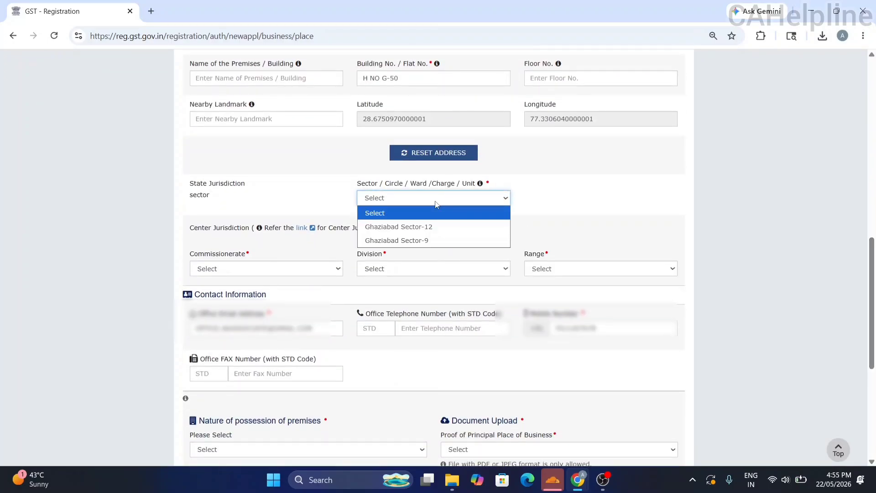
{"action": "left_click", "coordinate": [412, 232]}
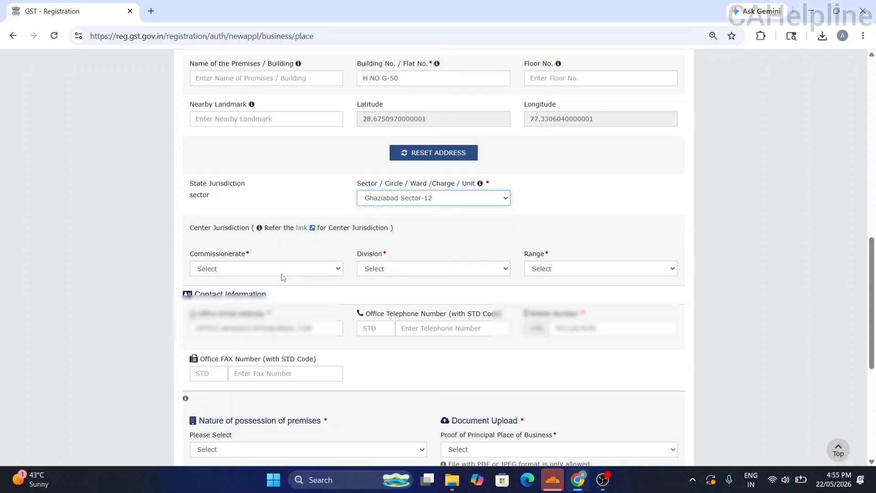
{"action": "left_click", "coordinate": [284, 276]}
{"action": "left_click", "coordinate": [253, 297]}
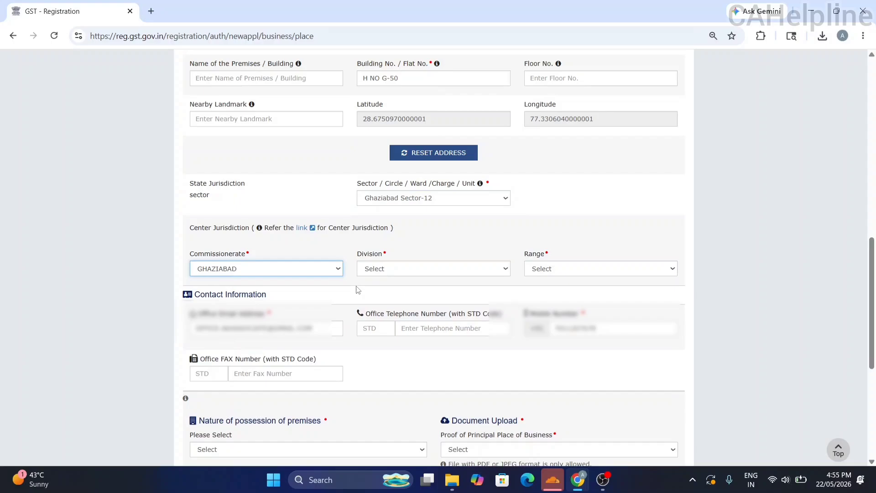
{"action": "left_click", "coordinate": [405, 271]}
{"action": "left_click", "coordinate": [436, 296]}
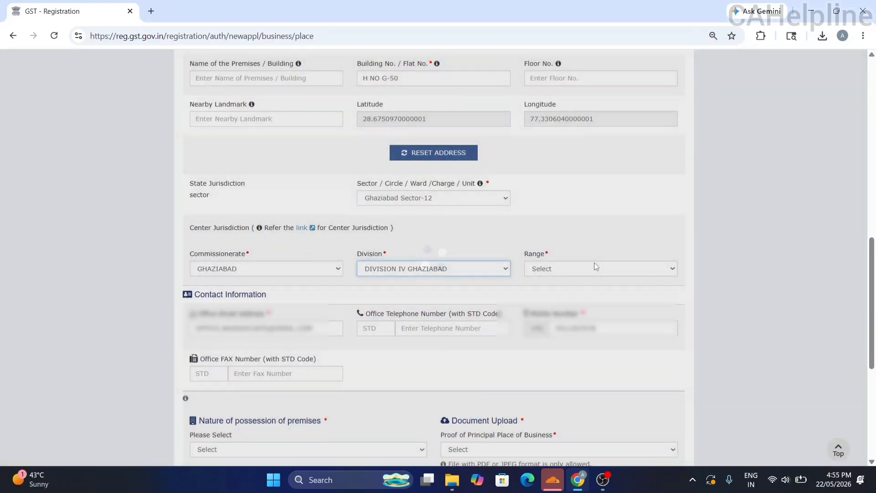
{"action": "left_click", "coordinate": [595, 267]}
{"action": "left_click", "coordinate": [566, 297]}
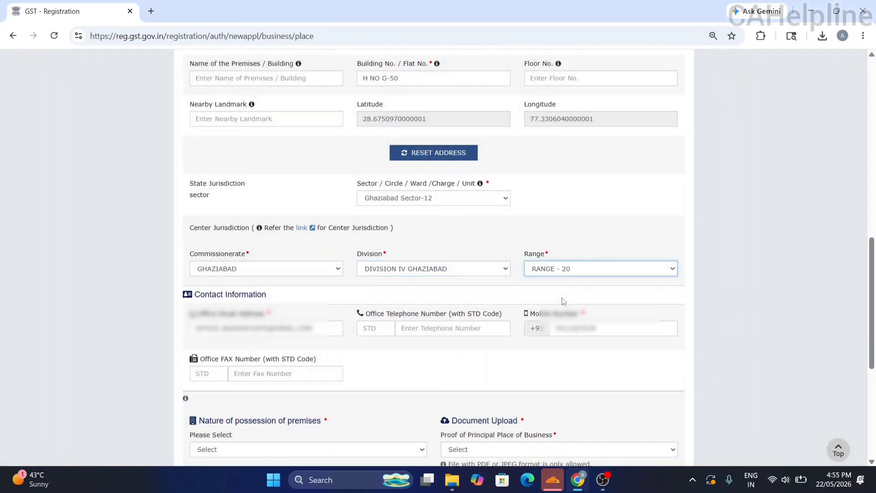
{"action": "scroll", "coordinate": [874, 284], "scroll_direction": "down", "scroll_amount": 4}
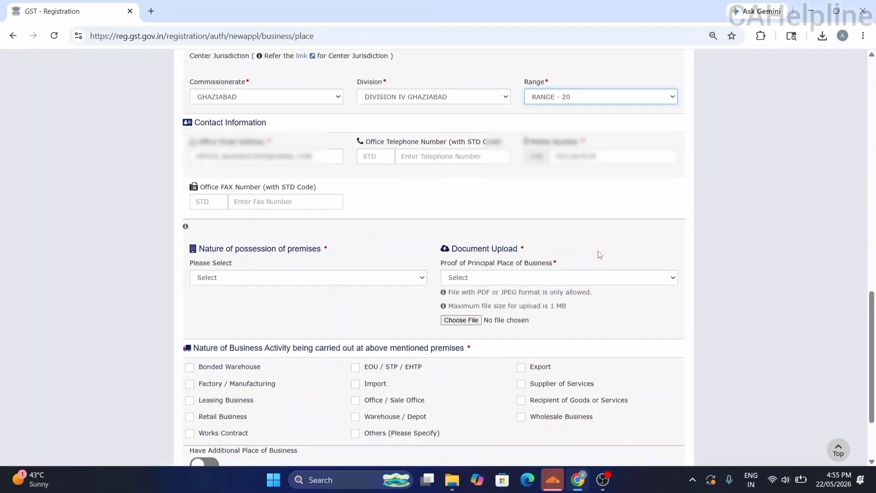
Set premises possession to Own and upload an Electricity Bill as address proof.
{"action": "left_click", "coordinate": [400, 279]}
{"action": "left_click", "coordinate": [269, 348]}
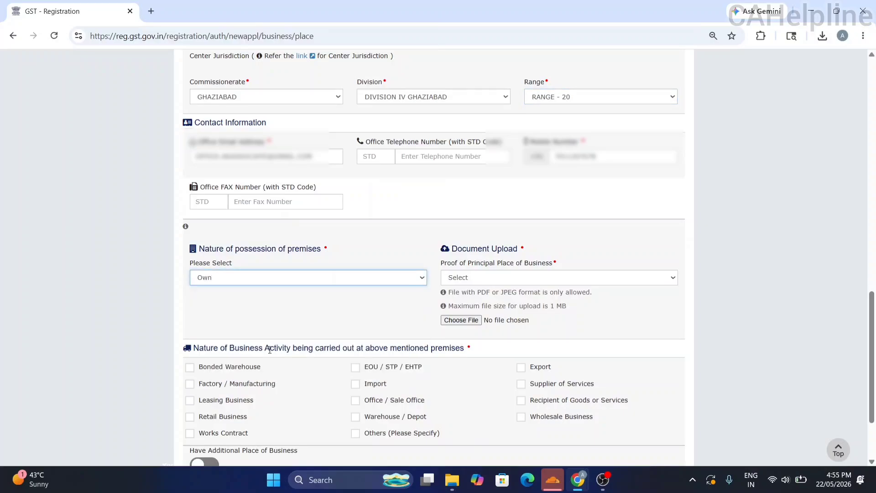
{"action": "left_click", "coordinate": [482, 279]}
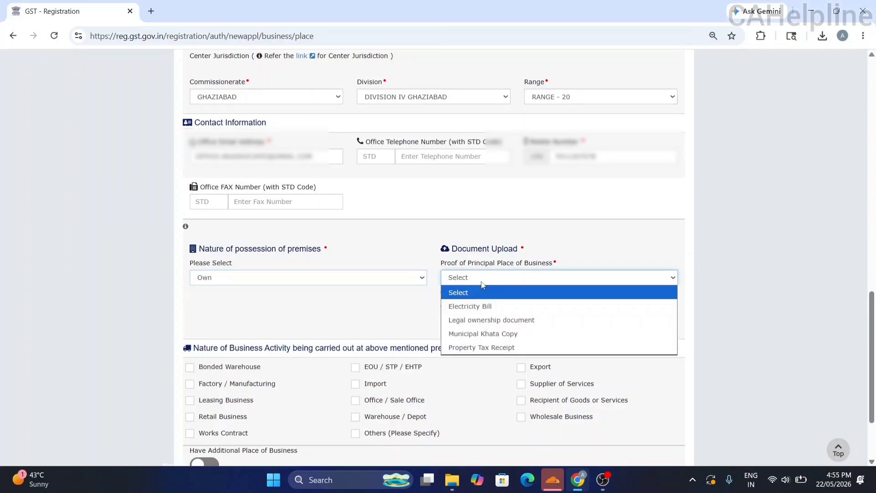
{"action": "left_click", "coordinate": [485, 306]}
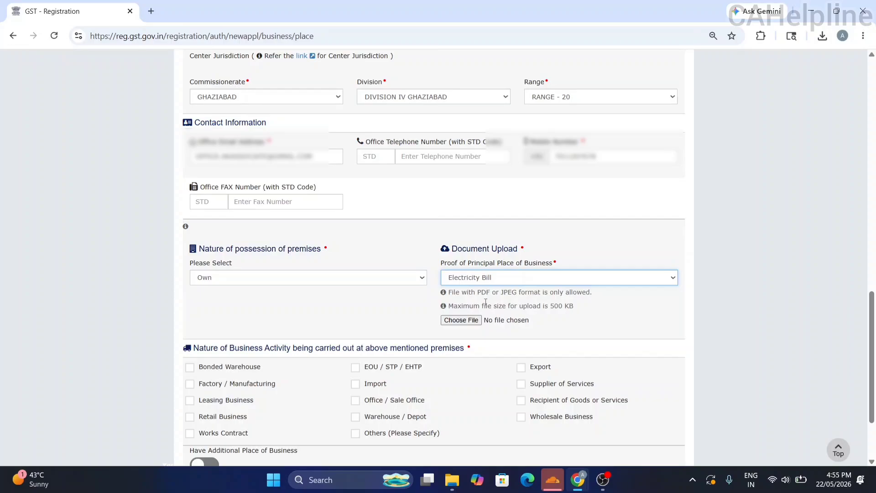
{"action": "left_click", "coordinate": [462, 321]}
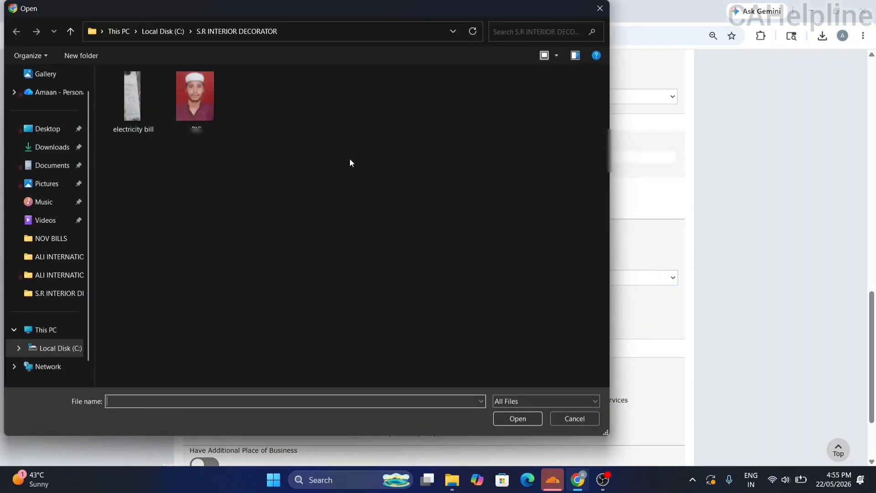
{"action": "double_click", "coordinate": [116, 91]}
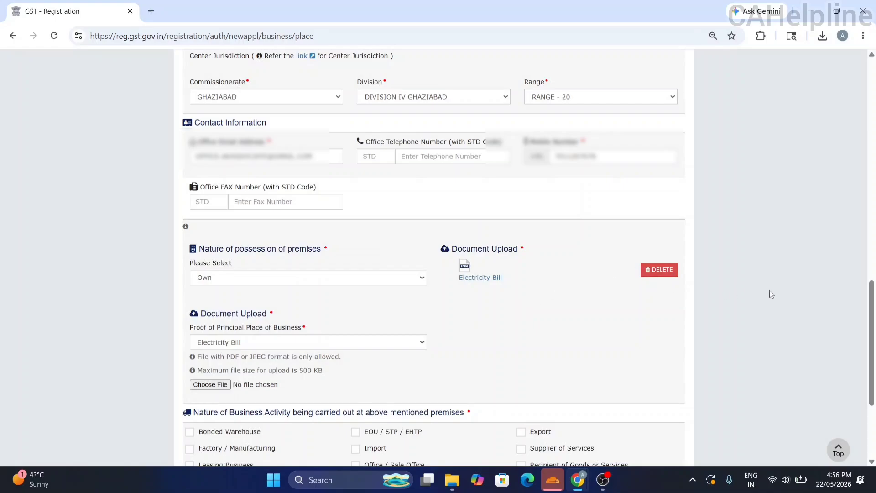
{"action": "scroll", "coordinate": [870, 319], "scroll_direction": "down", "scroll_amount": 3}
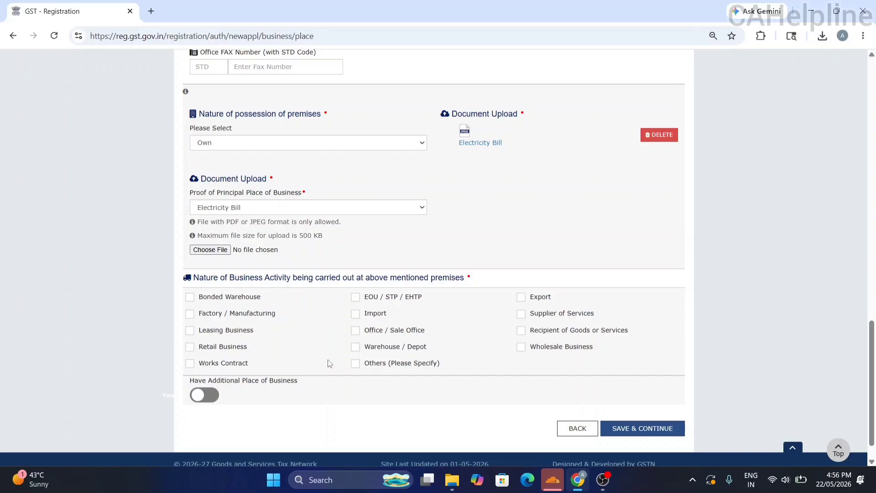
Tick Works Contract, Supplier of Services and Retail Business as business activities.
{"action": "left_click", "coordinate": [230, 368]}
{"action": "left_click", "coordinate": [523, 319]}
{"action": "left_click", "coordinate": [225, 350]}
Save the principal place of business past the warning and skip Additional Places of Business.
{"action": "left_click", "coordinate": [522, 348]}
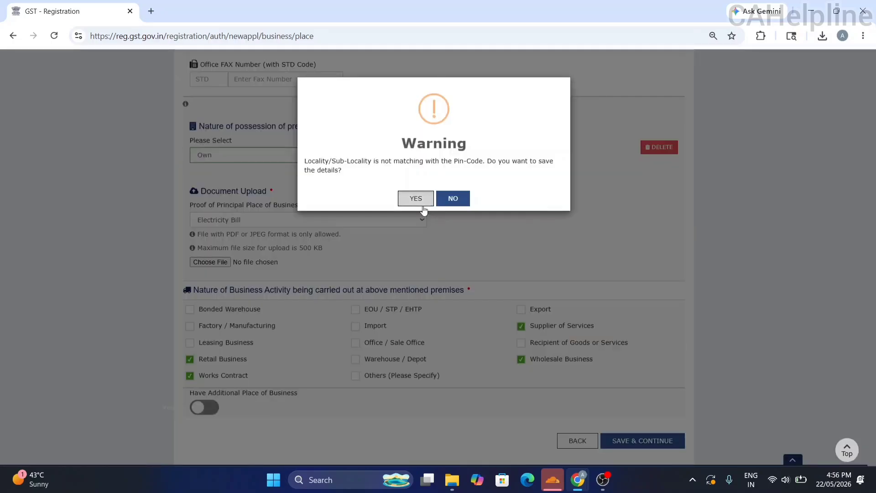
{"action": "left_click", "coordinate": [416, 199]}
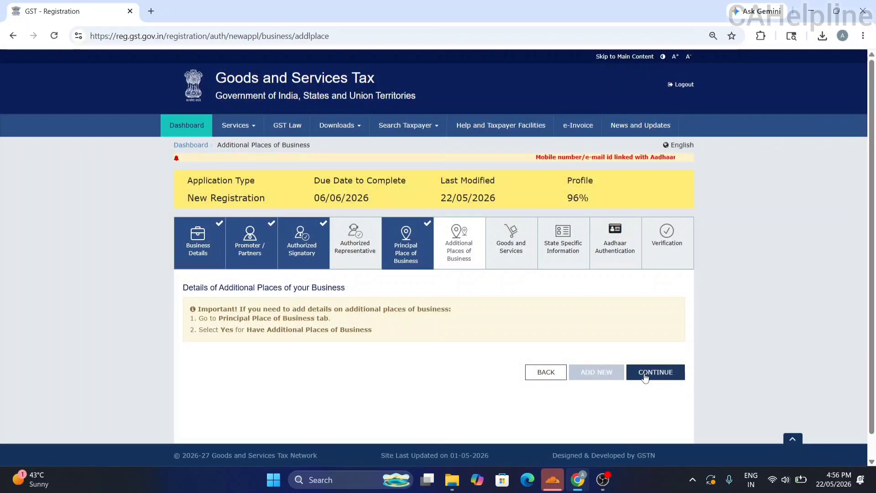
{"action": "left_click", "coordinate": [645, 374]}
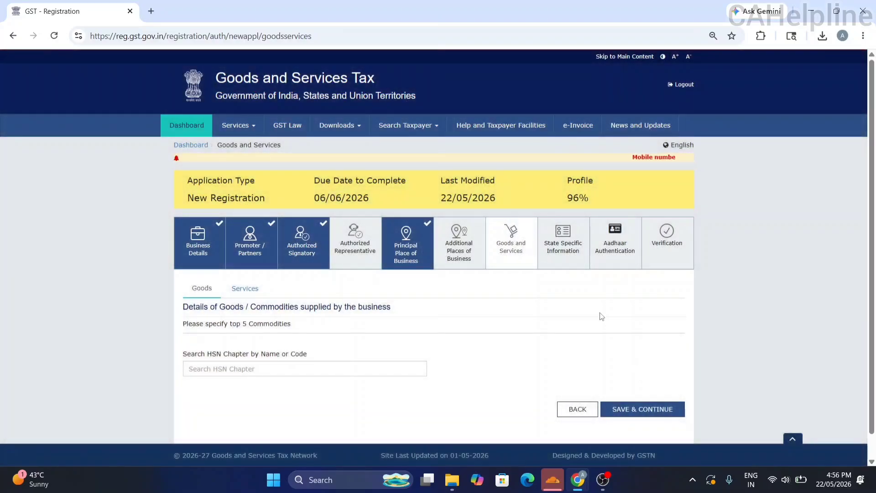
Add HSN 7606 aluminium plates to the goods list and save Goods and Services.
{"action": "left_click", "coordinate": [374, 363]}
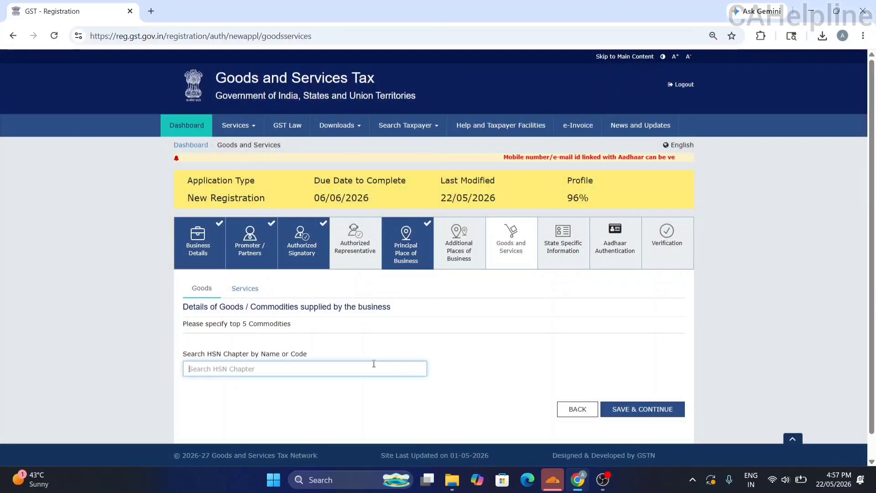
{"action": "type", "text": "7606"}
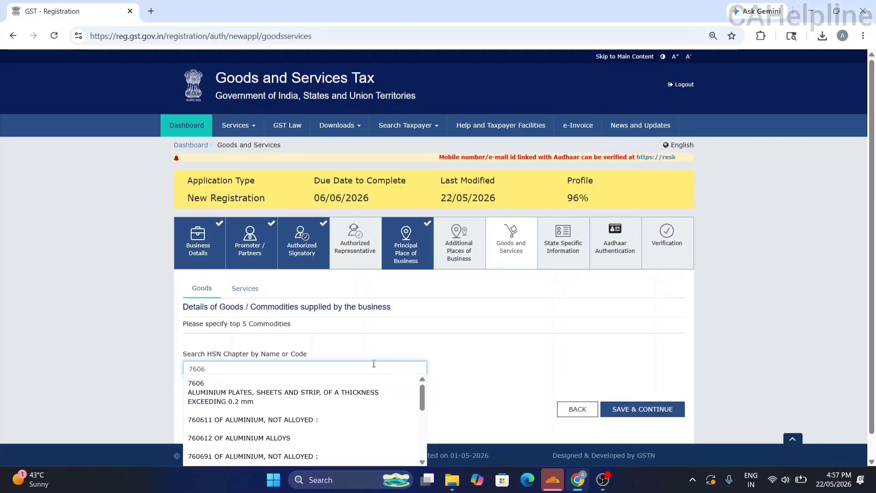
{"action": "left_click", "coordinate": [322, 391]}
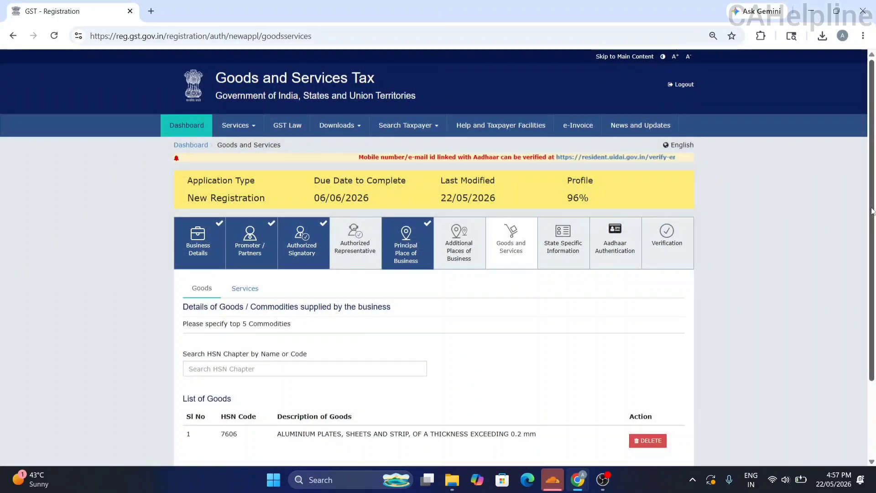
{"action": "scroll", "coordinate": [875, 273], "scroll_direction": "down", "scroll_amount": 2}
{"action": "left_click", "coordinate": [334, 290]}
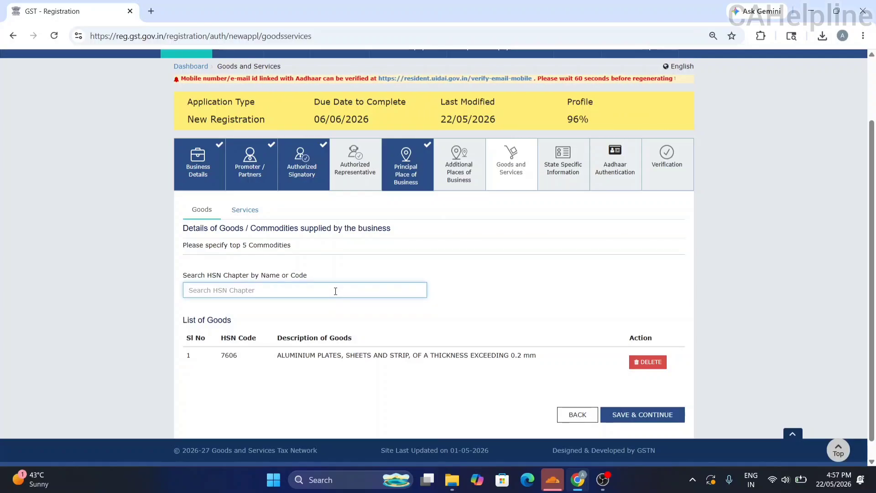
{"action": "type", "text": "INTERIOR"}
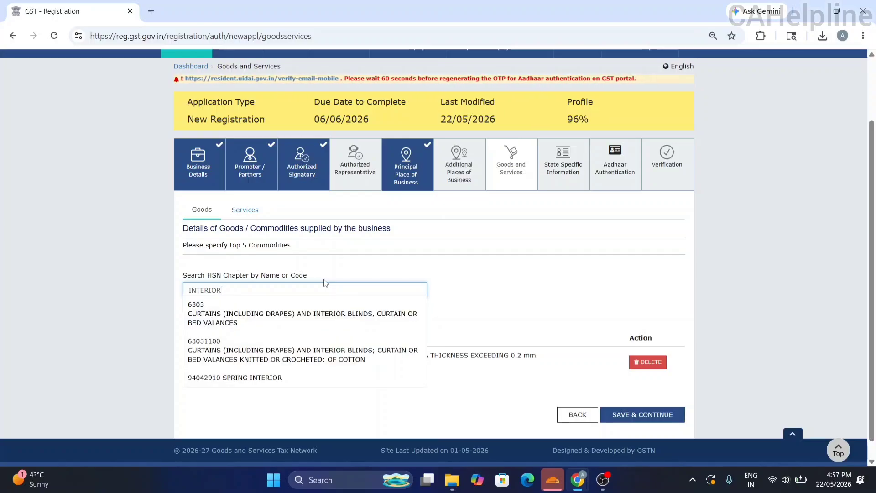
{"action": "left_click", "coordinate": [640, 414]}
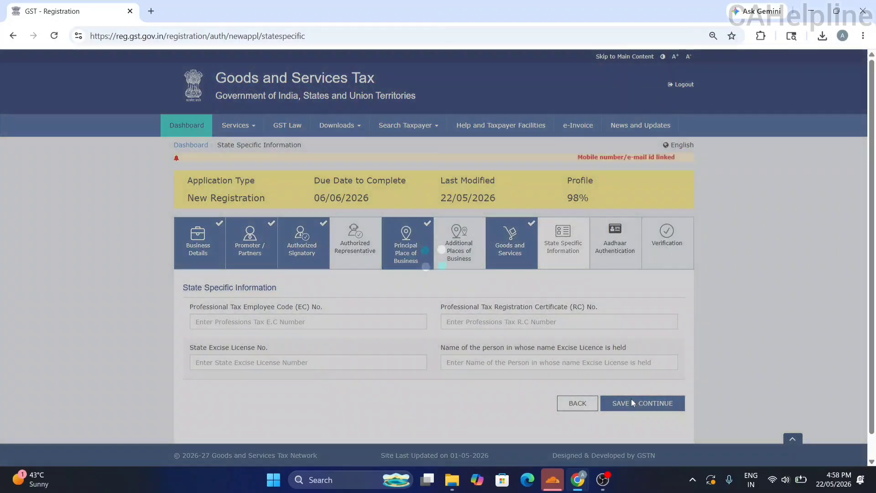
Save State Specific Information and Aadhaar Authentication, accepting the warning with OK.
{"action": "left_click", "coordinate": [640, 401]}
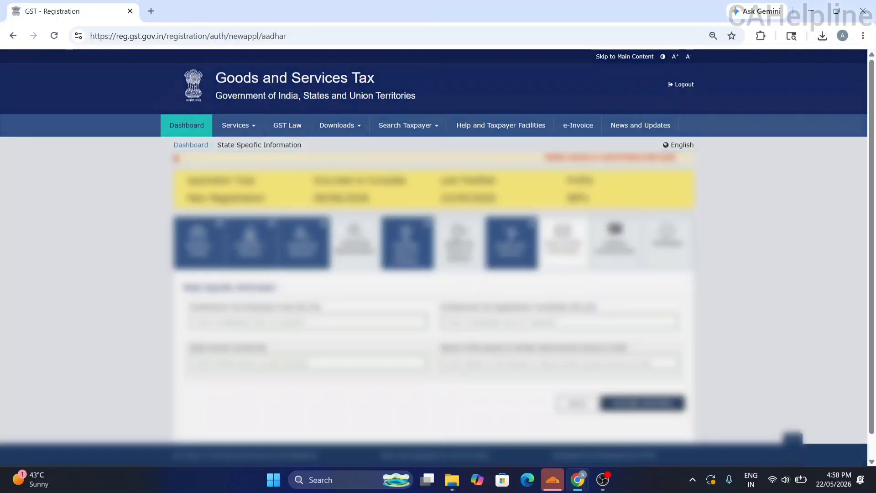
{"action": "scroll", "coordinate": [434, 258], "scroll_direction": "down", "scroll_amount": 3}
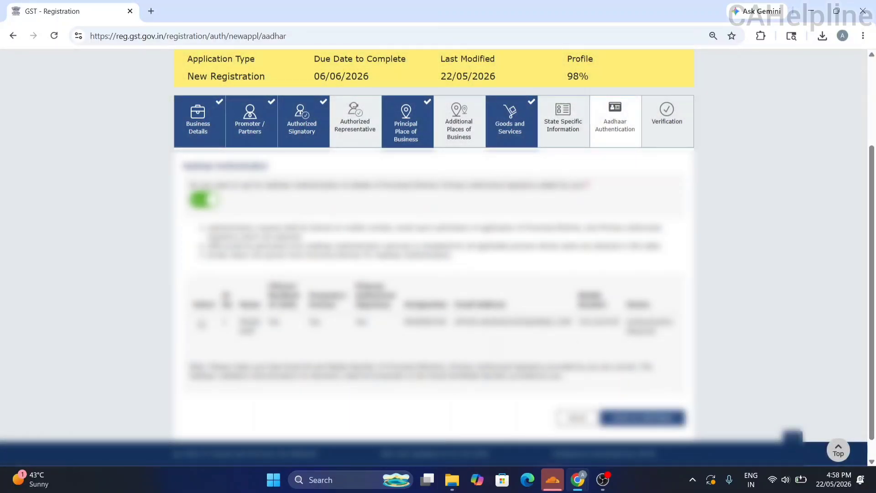
{"action": "left_click", "coordinate": [630, 417]}
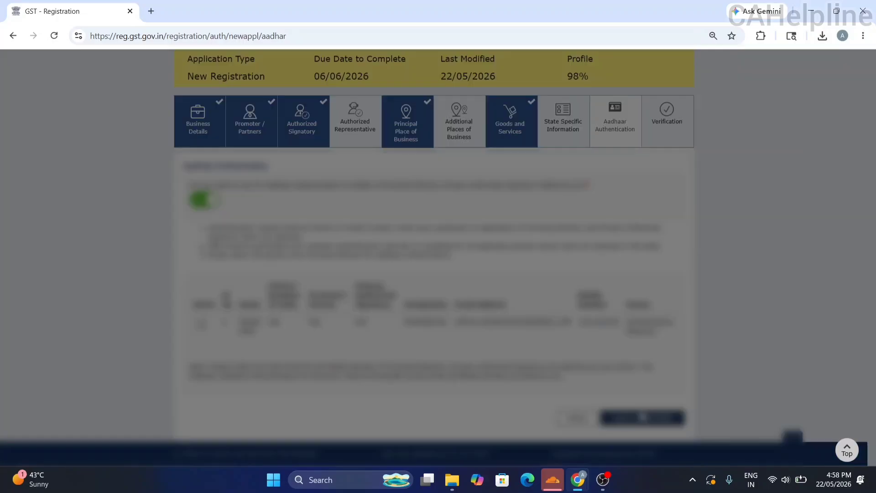
{"action": "left_click", "coordinate": [439, 278]}
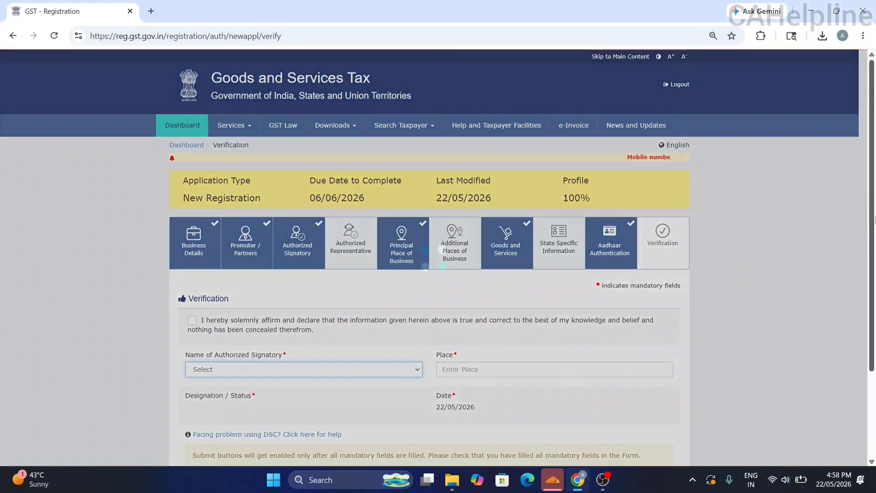
Tick the declaration, choose PROPRIETOR as authorized signatory, set Place to DELHI, and submit with EVC.
{"action": "left_click_drag", "start_coordinate": [871, 215], "coordinate": [875, 308]}
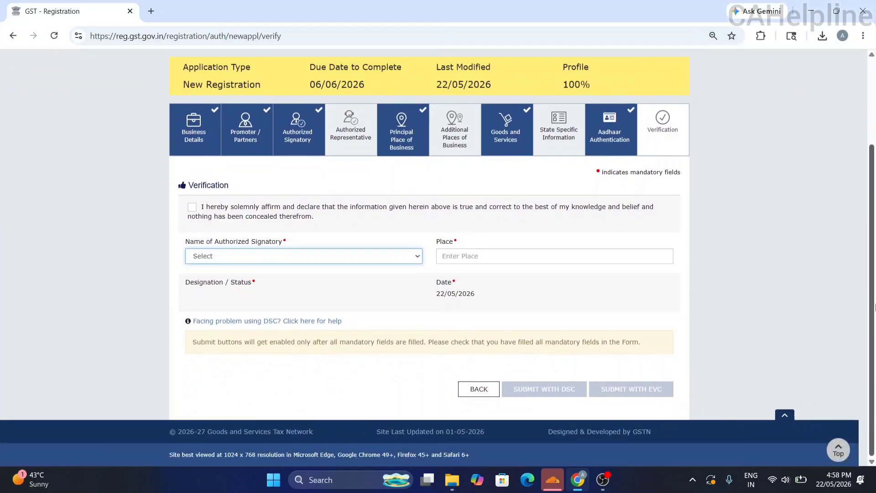
{"action": "left_click", "coordinate": [193, 208]}
{"action": "left_click", "coordinate": [254, 258]}
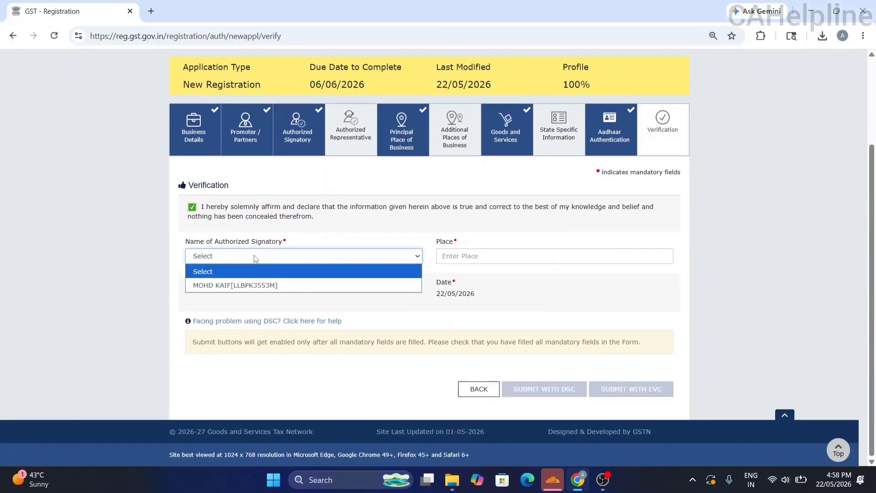
{"action": "left_click", "coordinate": [231, 285]}
{"action": "left_click", "coordinate": [491, 252]}
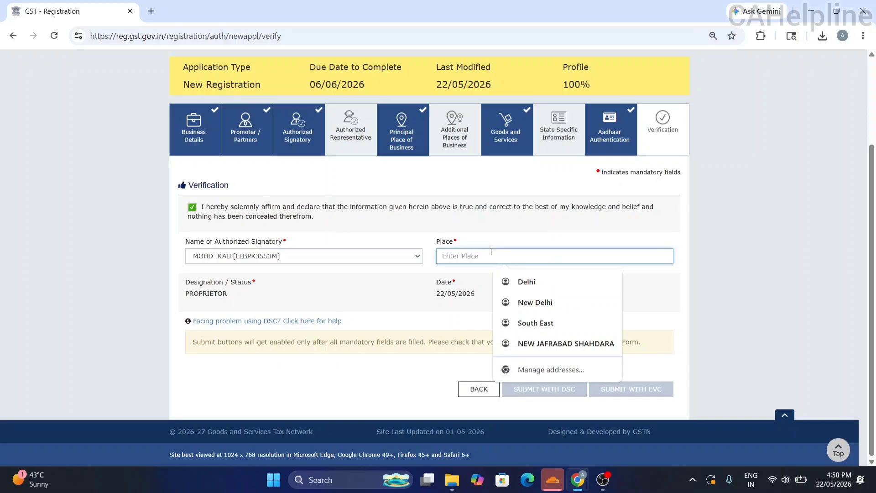
{"action": "type", "text": "DELHI"}
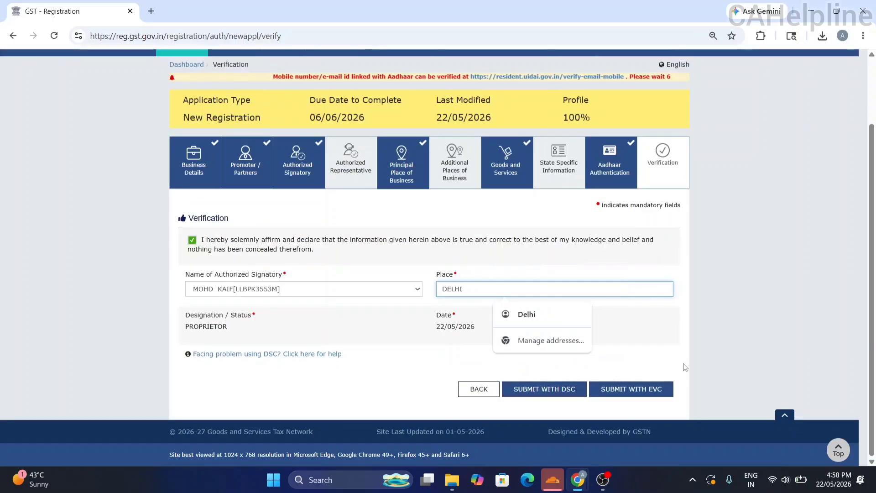
{"action": "left_click", "coordinate": [637, 386]}
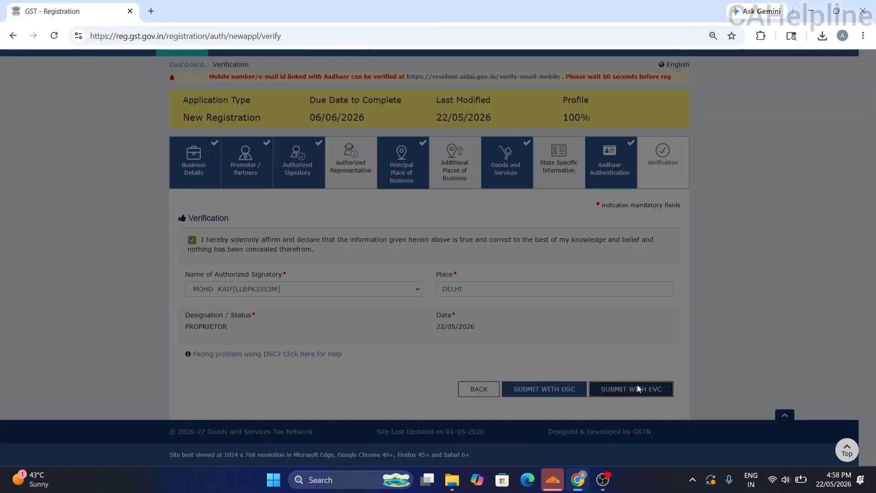